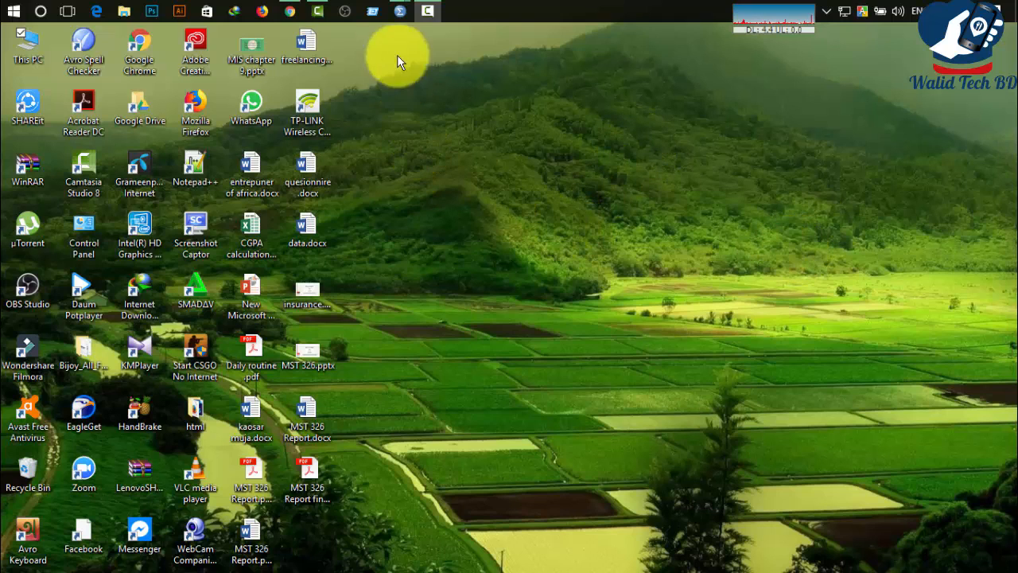
- Switch to the empty Untitled2 dataset in IBM SPSS Statistics
mouse_move(396, 12)
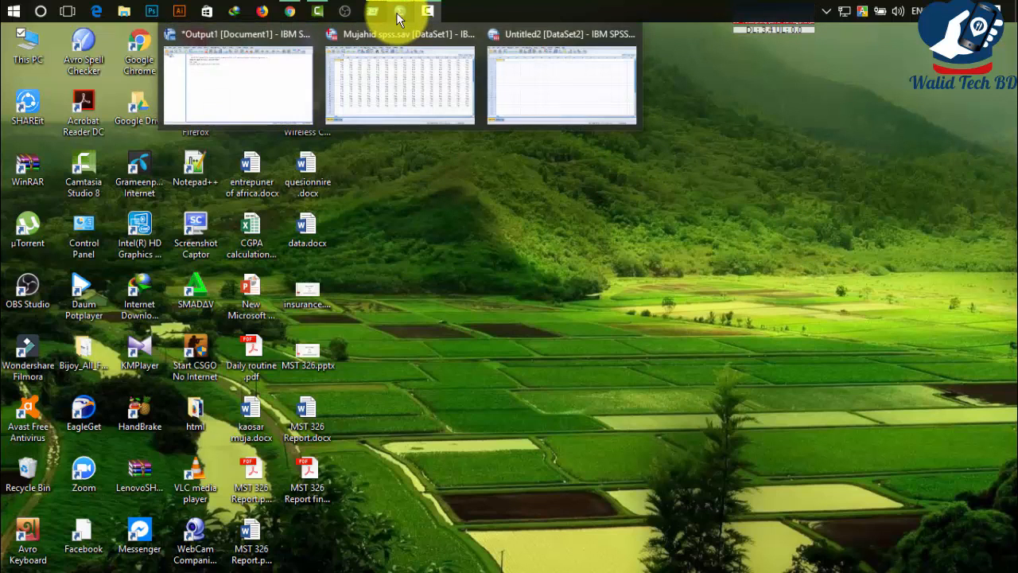
left_click(560, 101)
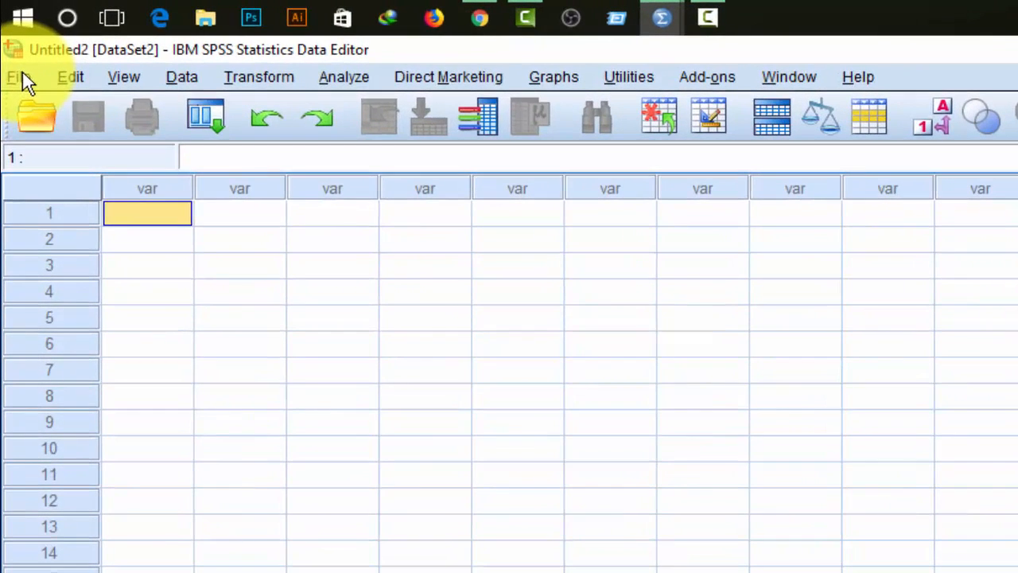
- Examine the file commands for creating, opening, saving and exporting data
left_click(24, 80)
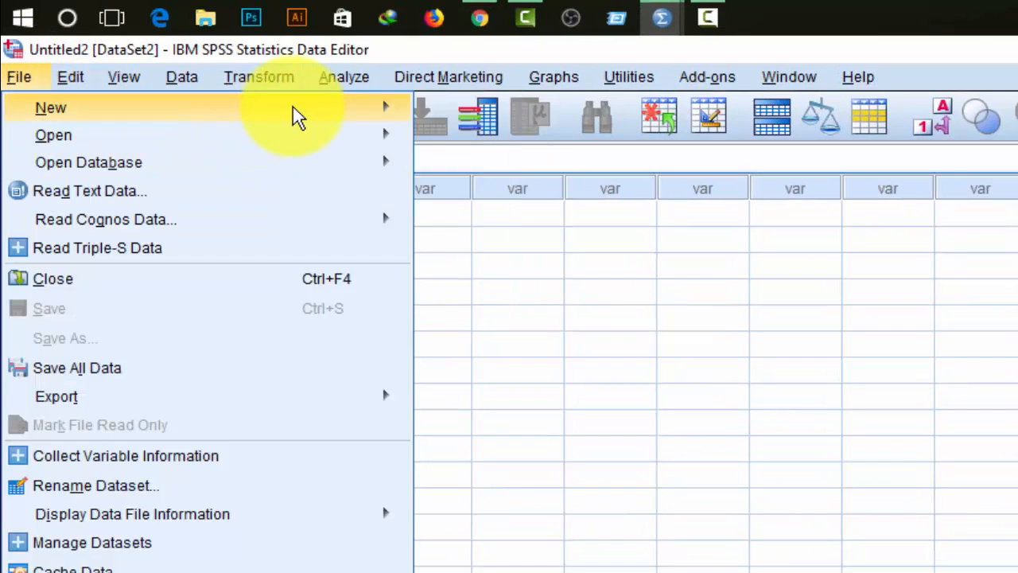
mouse_move(296, 117)
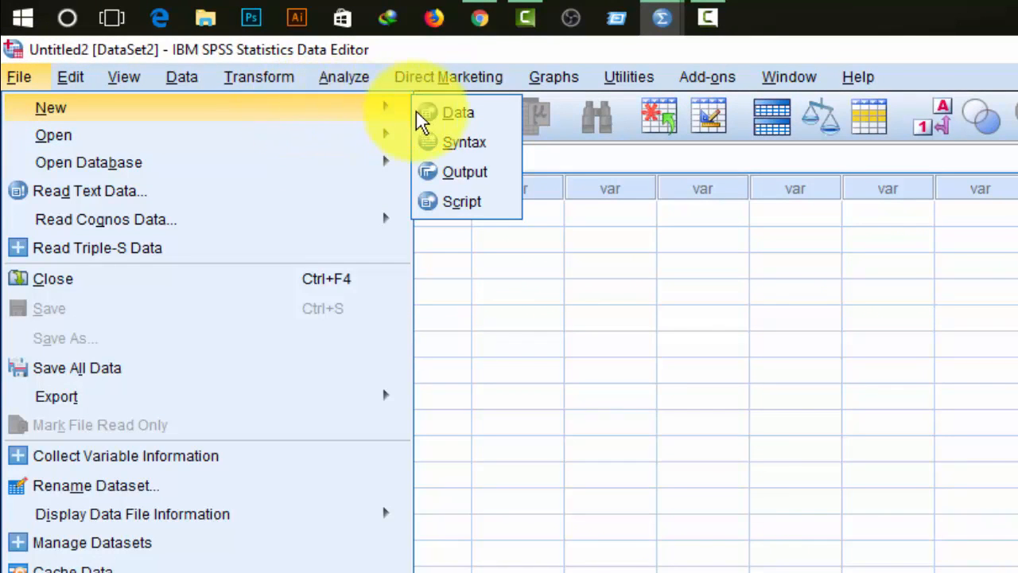
left_click(452, 119)
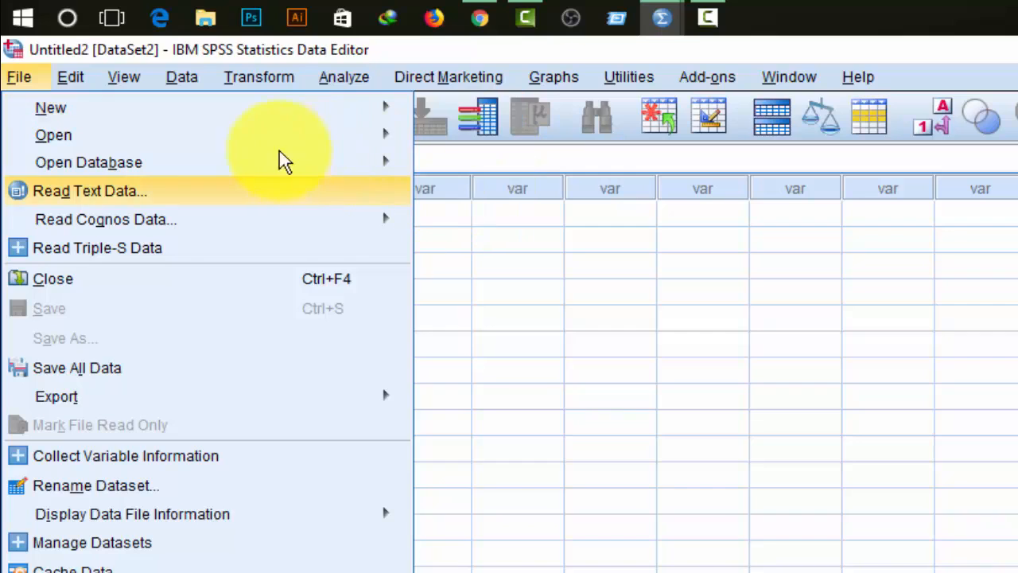
mouse_move(164, 140)
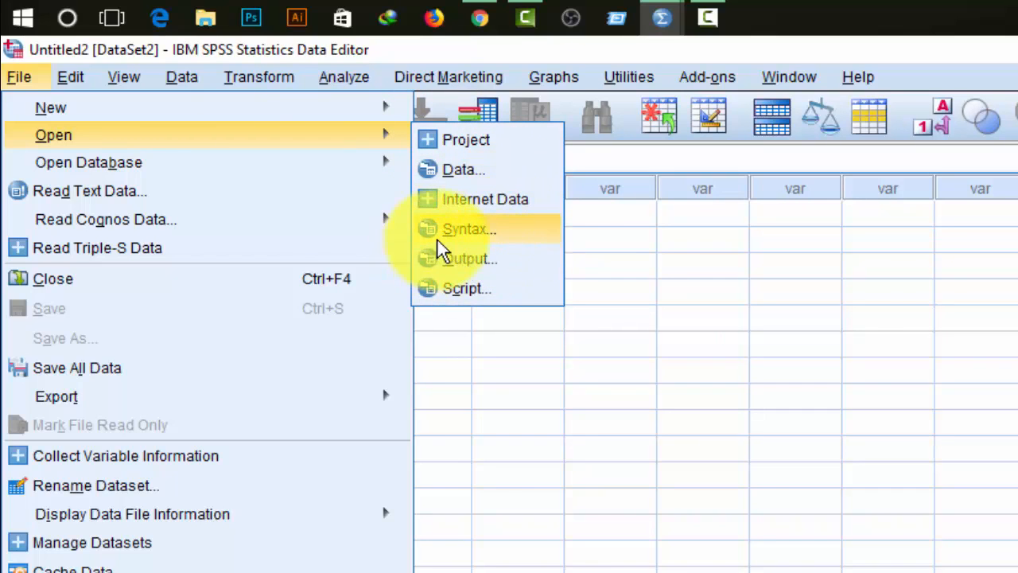
mouse_move(207, 170)
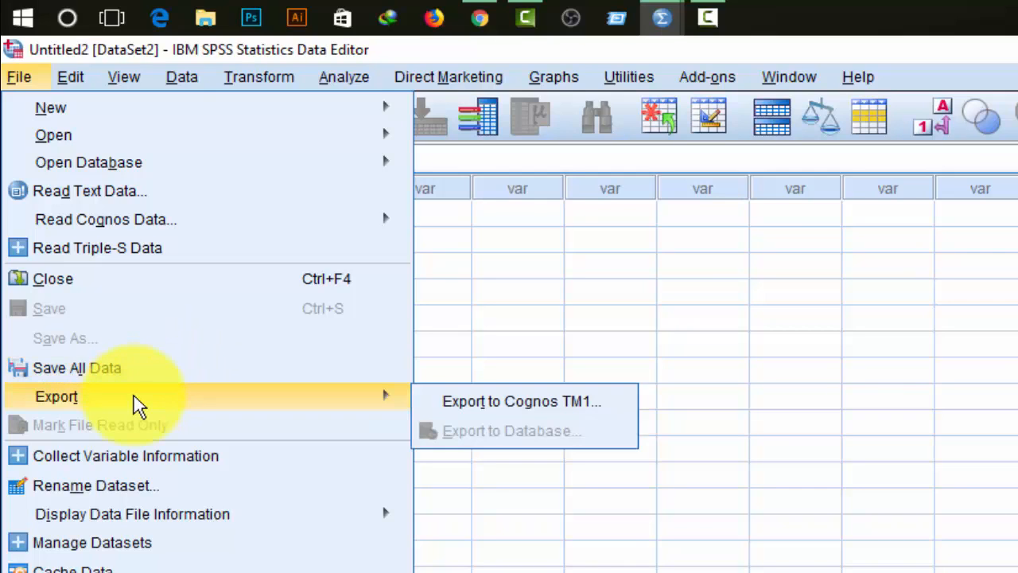
left_click(197, 487)
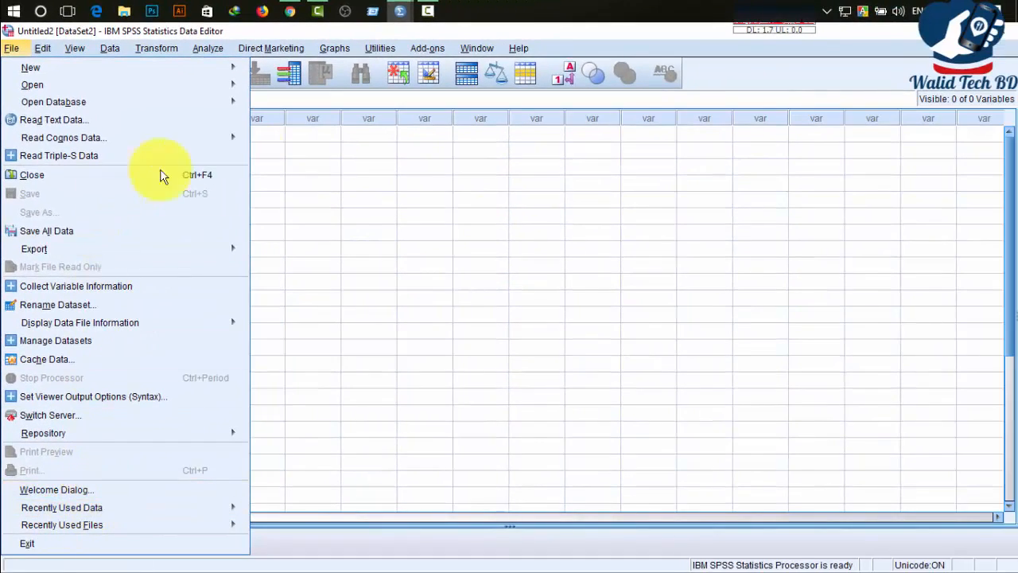
- Examine the available editing, display, data, transformation, graph and utility commands
mouse_move(44, 48)
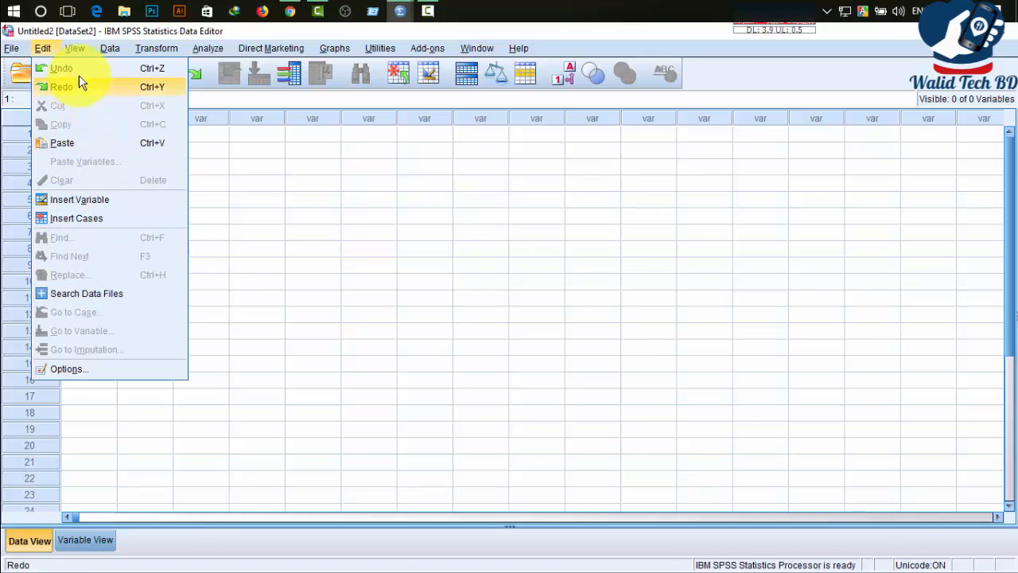
mouse_move(79, 49)
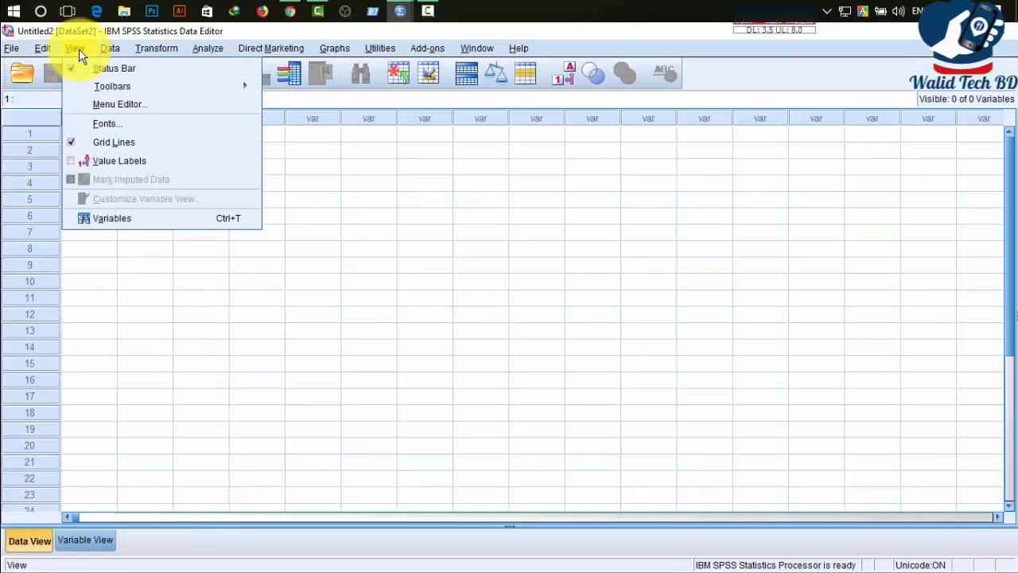
mouse_move(124, 93)
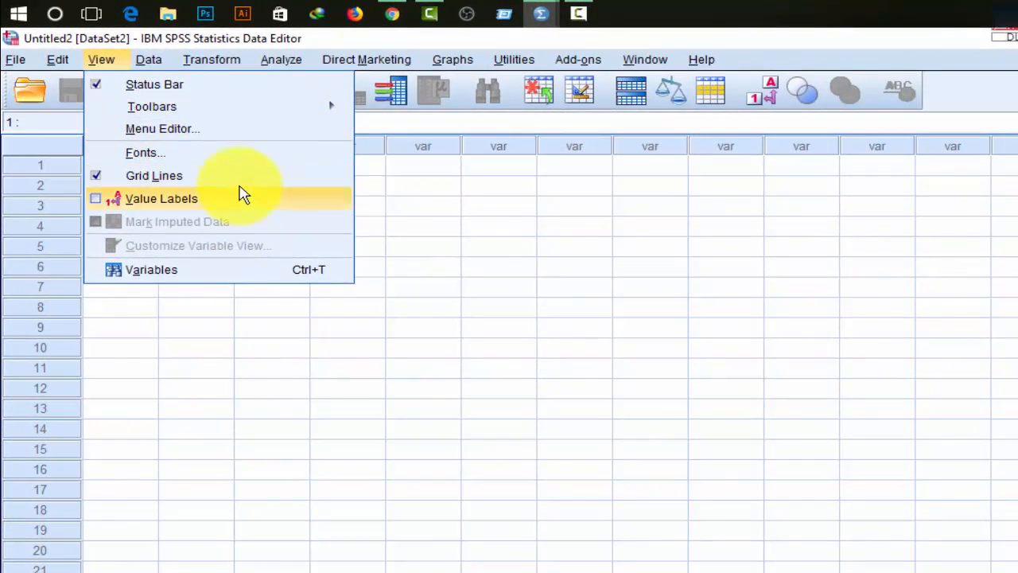
mouse_move(134, 61)
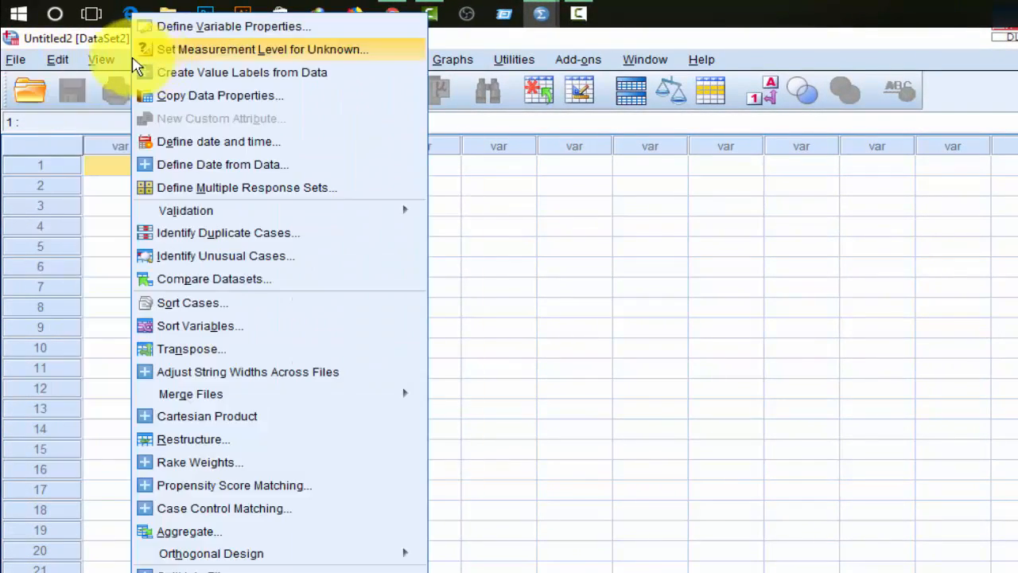
left_click(15, 60)
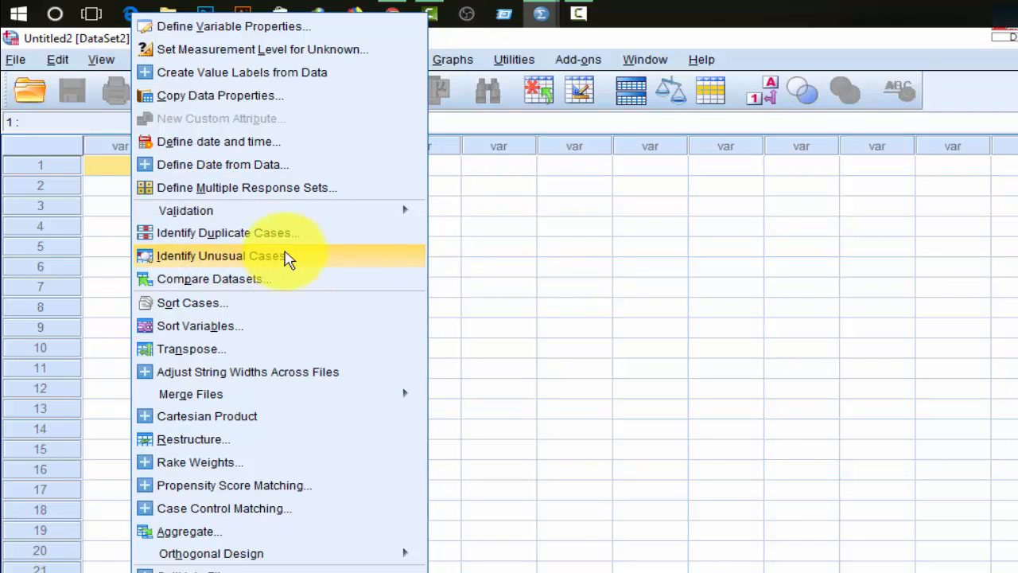
left_click(475, 58)
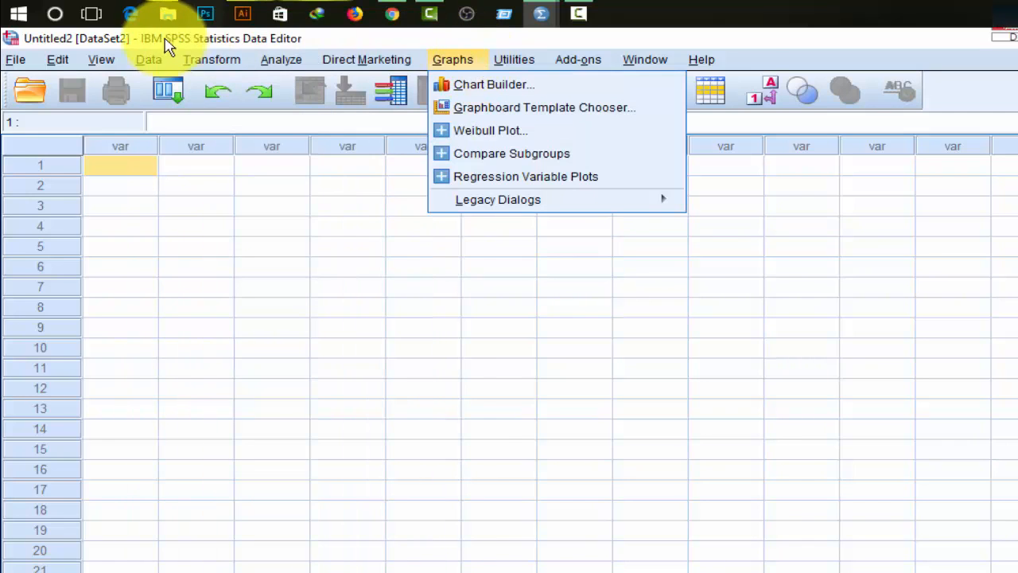
left_click(221, 64)
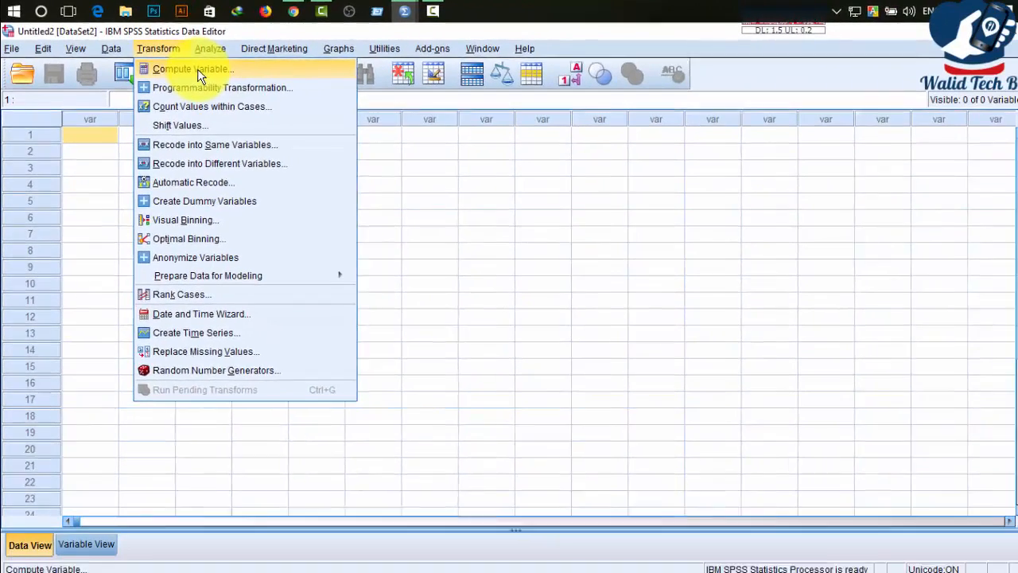
mouse_move(285, 62)
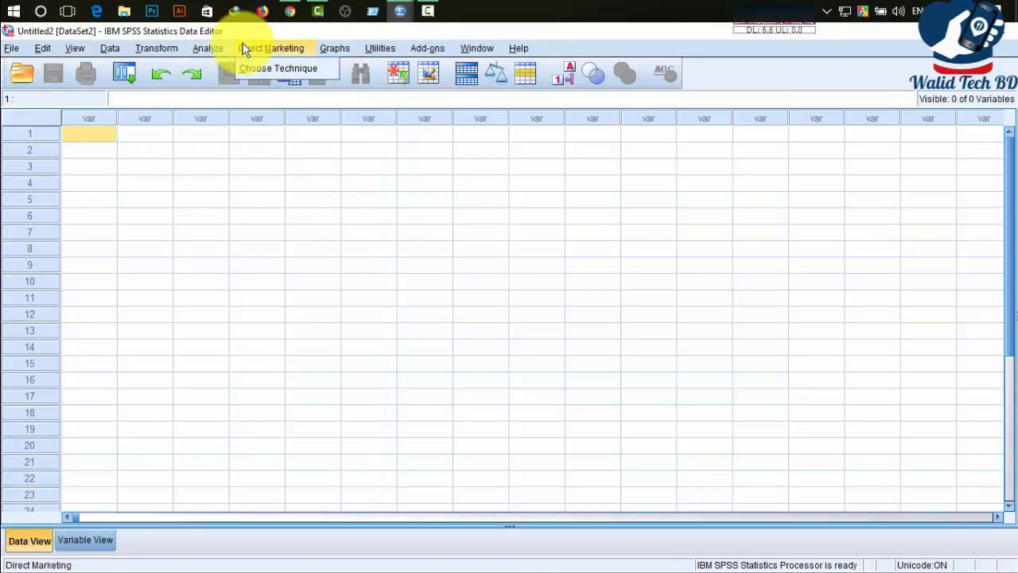
mouse_move(343, 53)
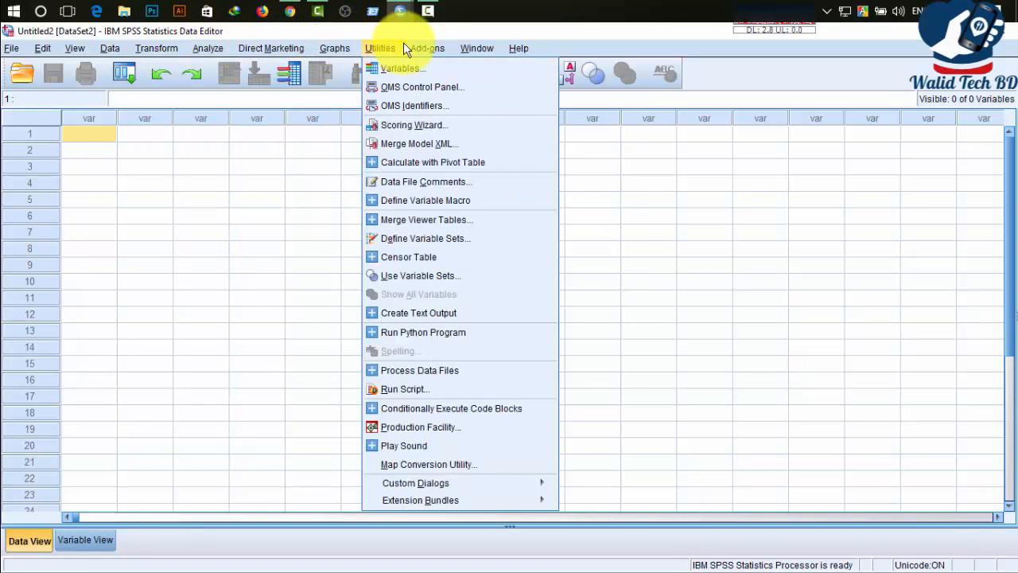
mouse_move(427, 49)
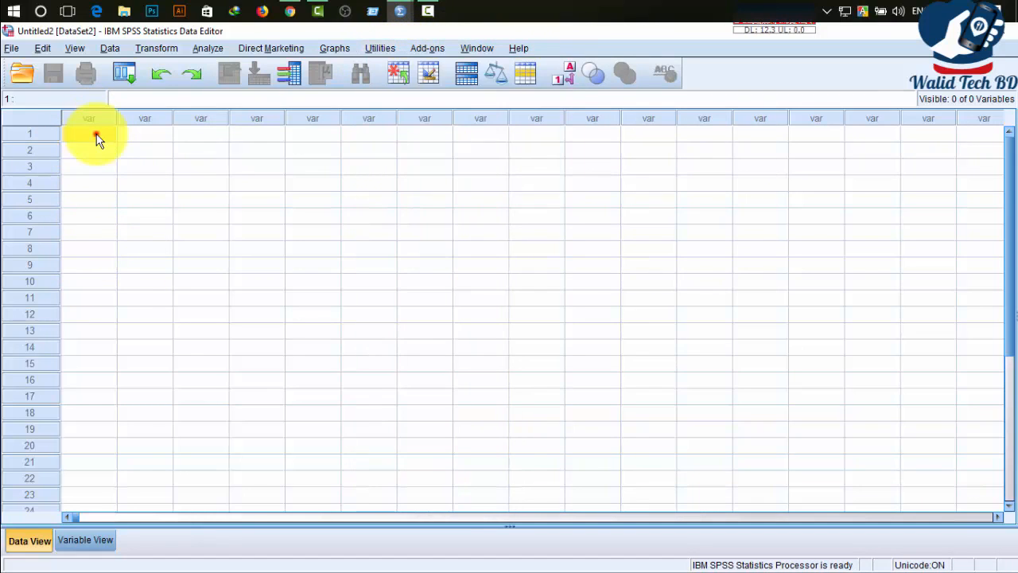
- Compare the empty dataset's Data View and Variable View, returning to the first cell of Data View
left_click(96, 136)
left_click(94, 132)
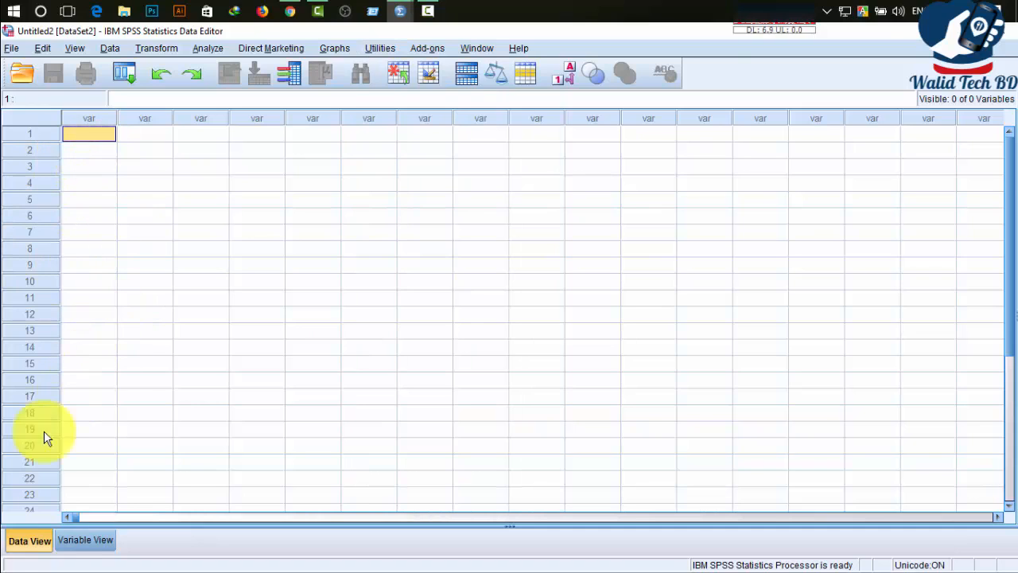
left_click(28, 541)
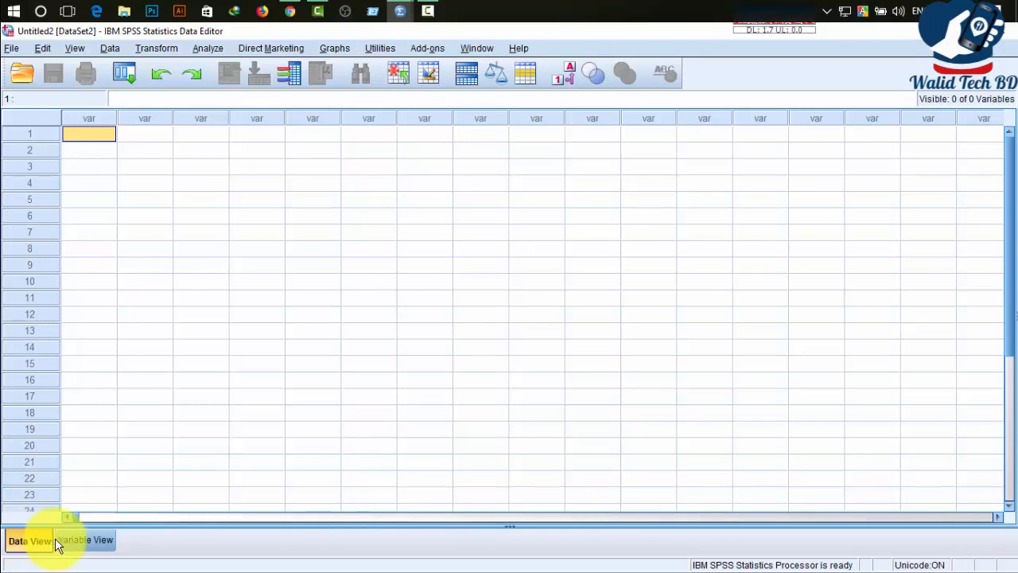
left_click(87, 541)
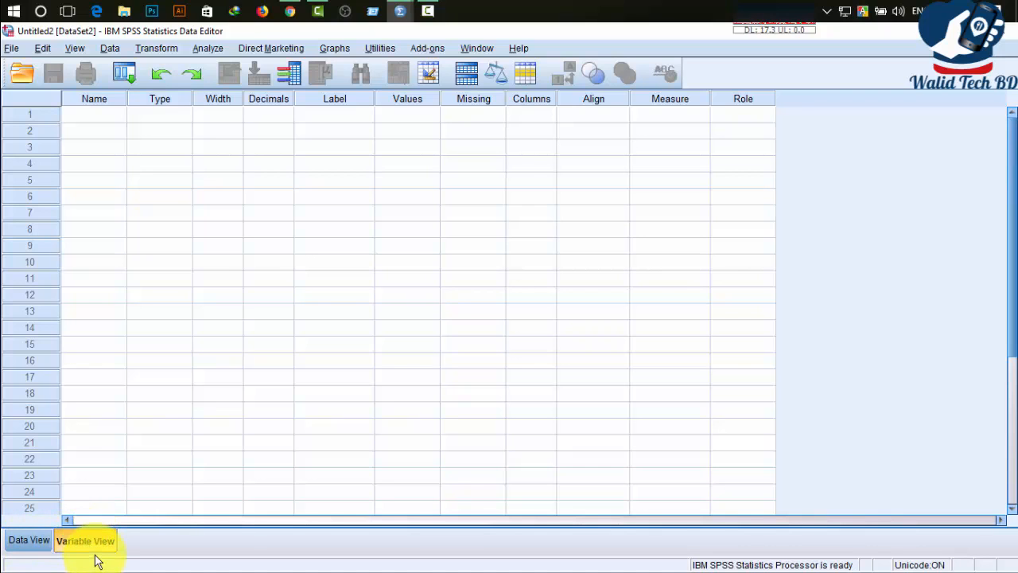
left_click(17, 541)
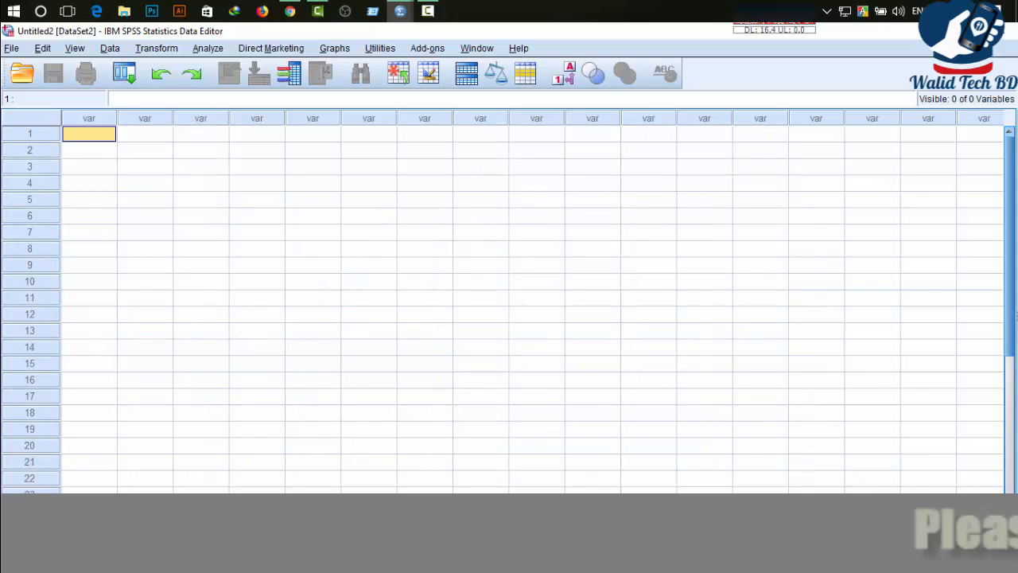
left_click(90, 129)
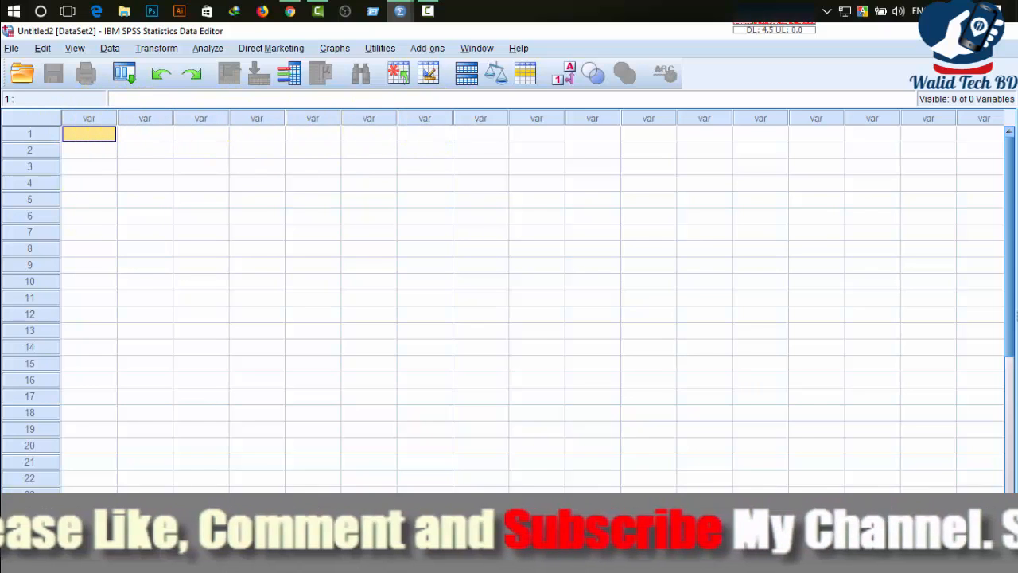
- Define four variables named ROA, ROE, ROD and EPS in the first four rows of Variable View
left_click(84, 509)
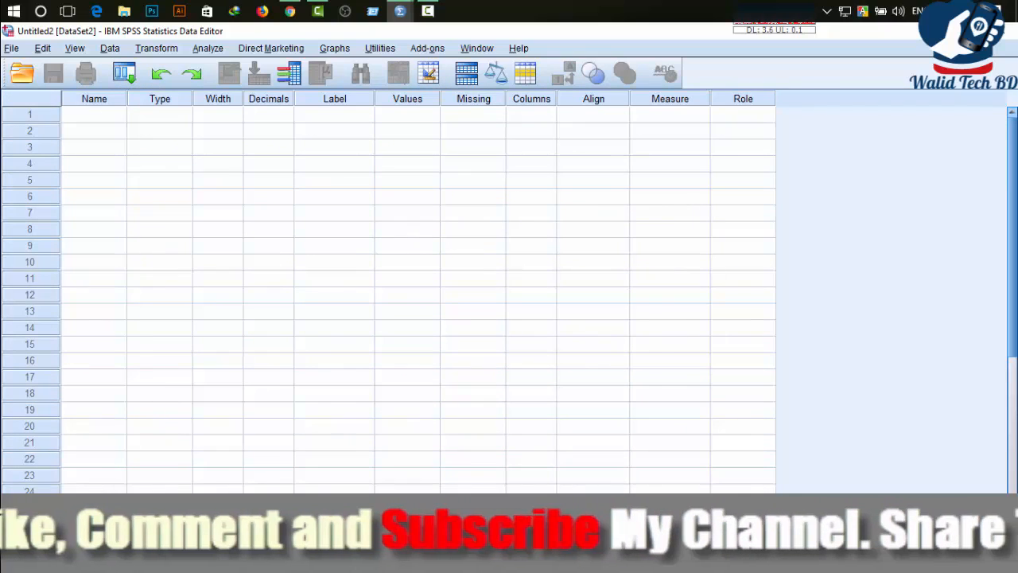
left_click(81, 114)
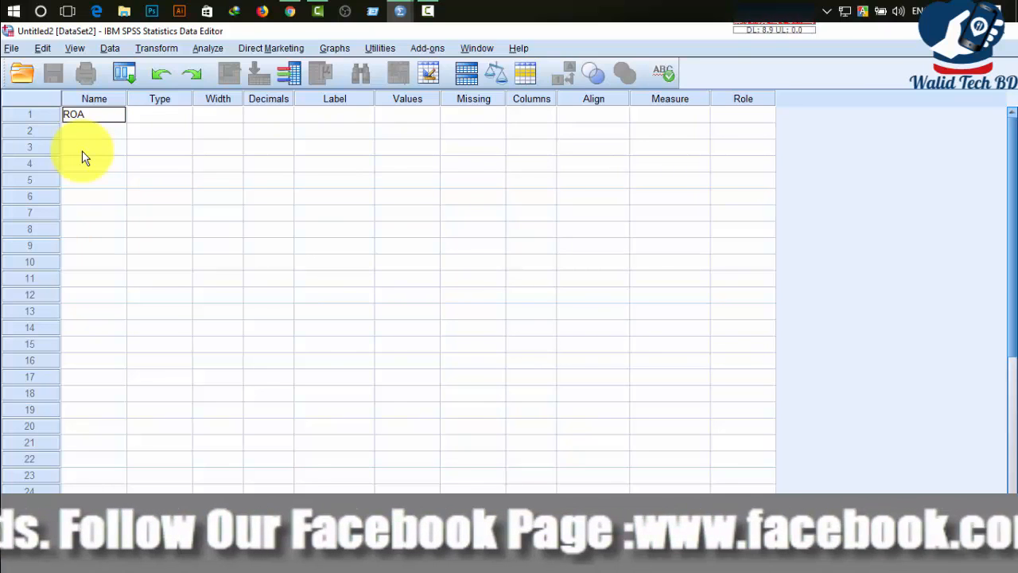
key("Return")
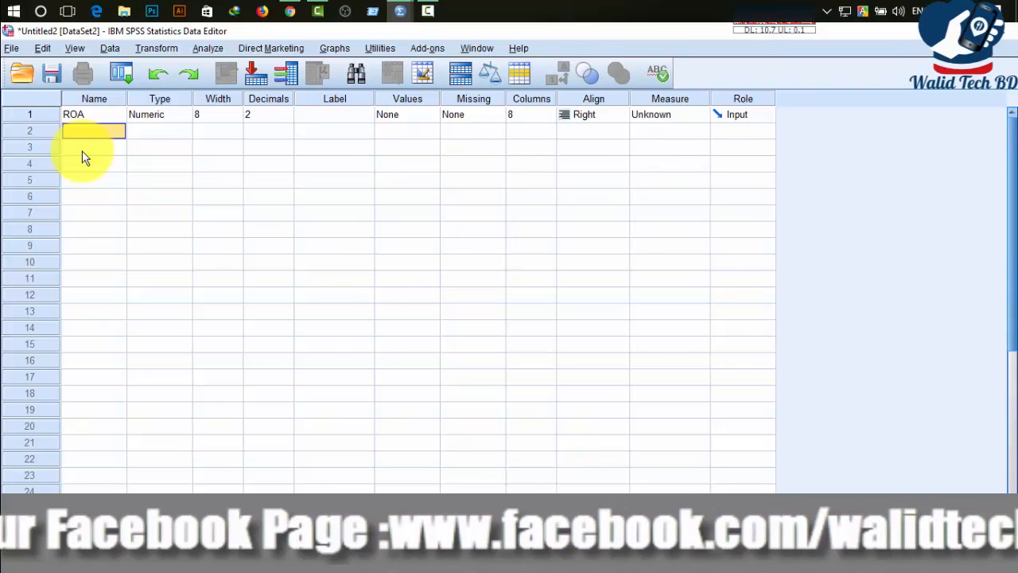
type("ROE")
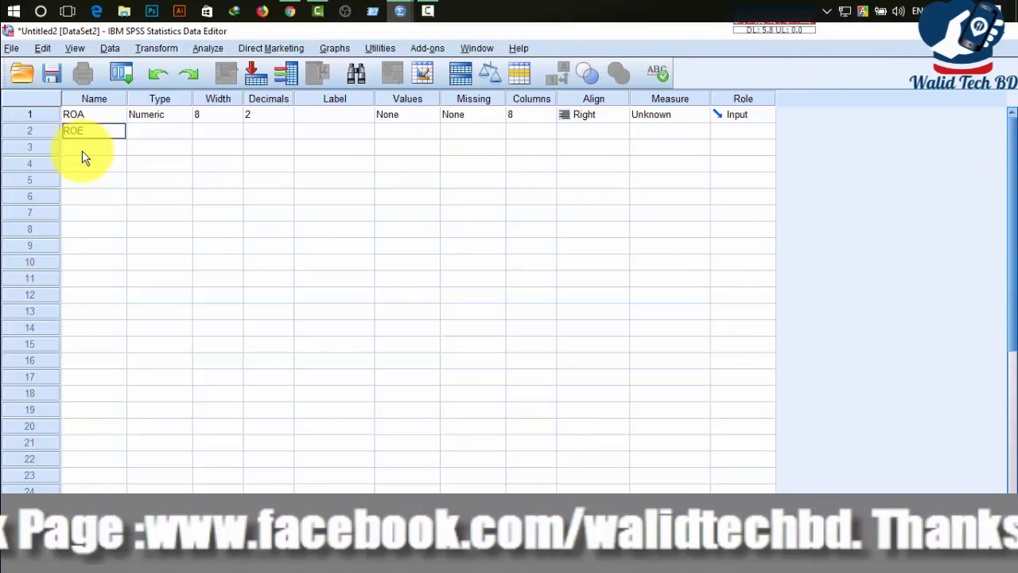
key("Return")
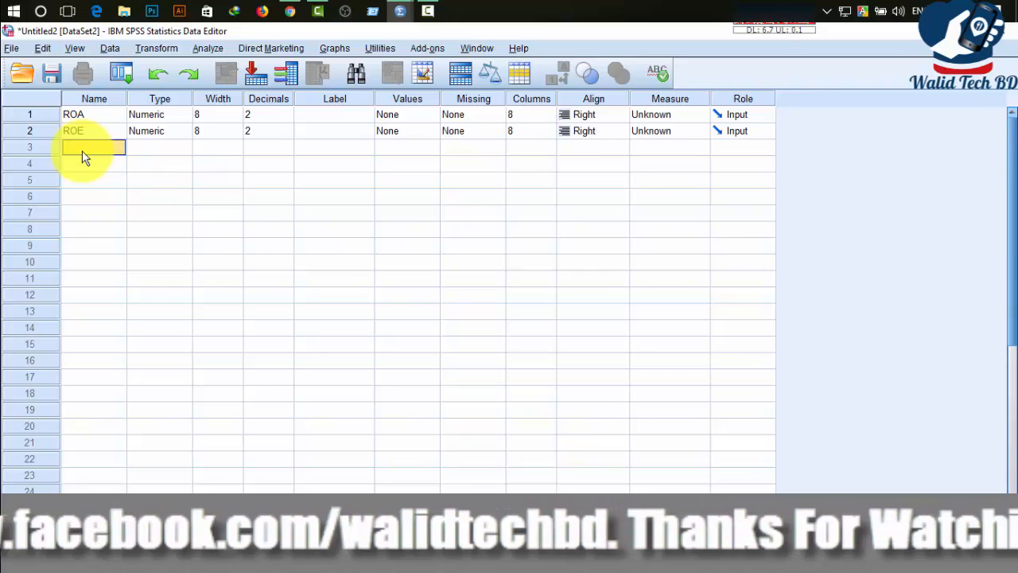
type("ROD")
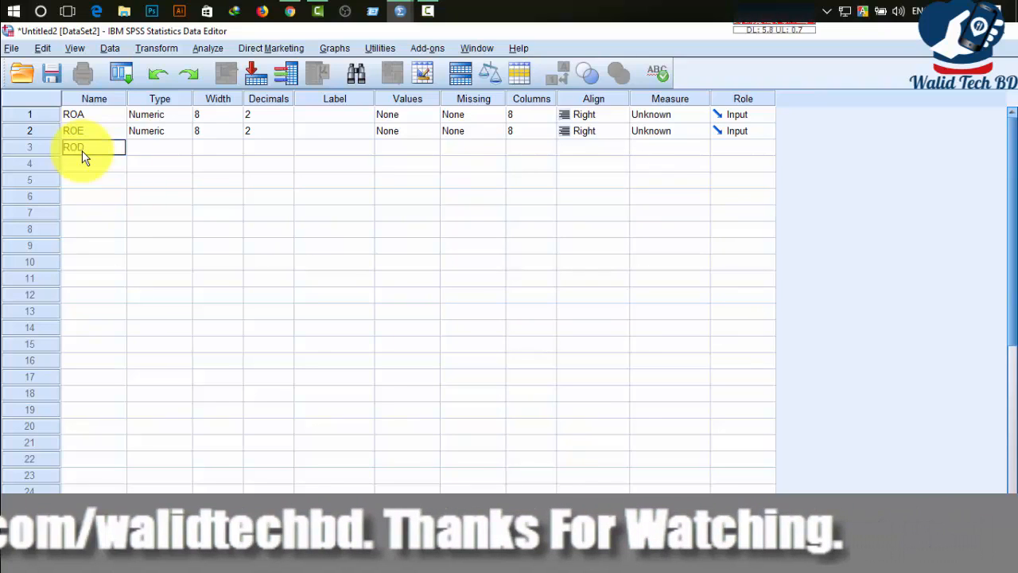
key("Return")
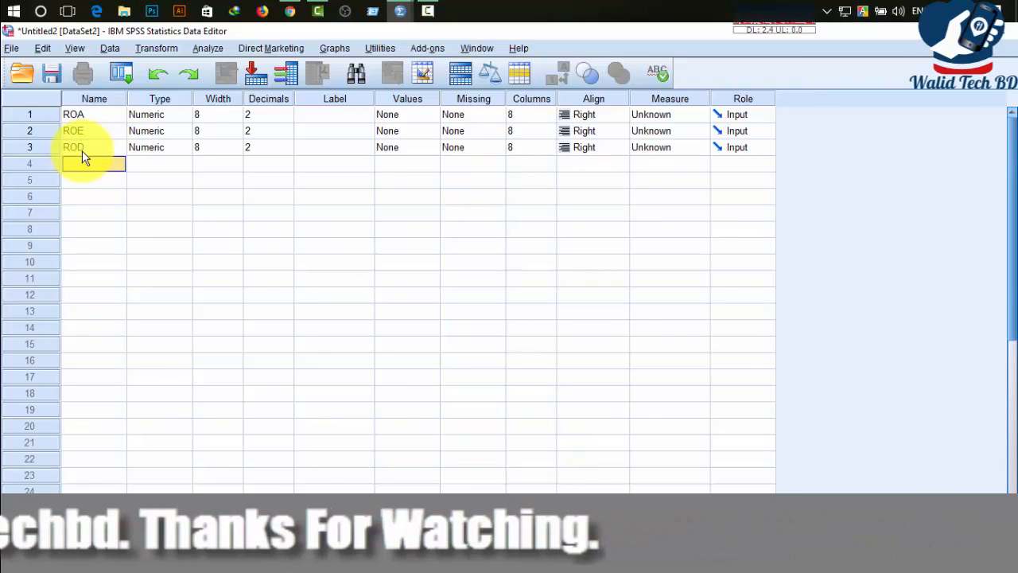
type("EPS")
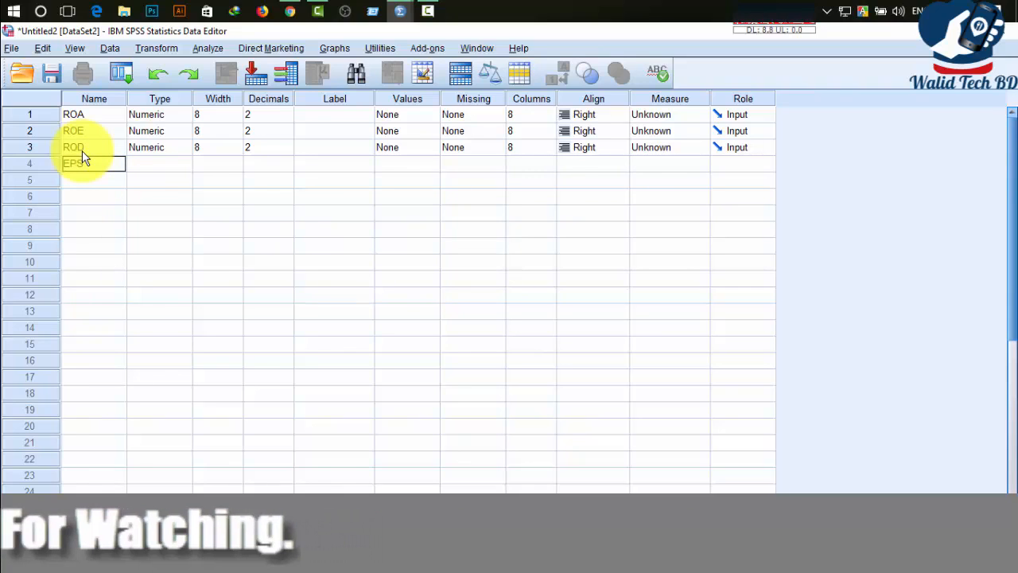
key("Return")
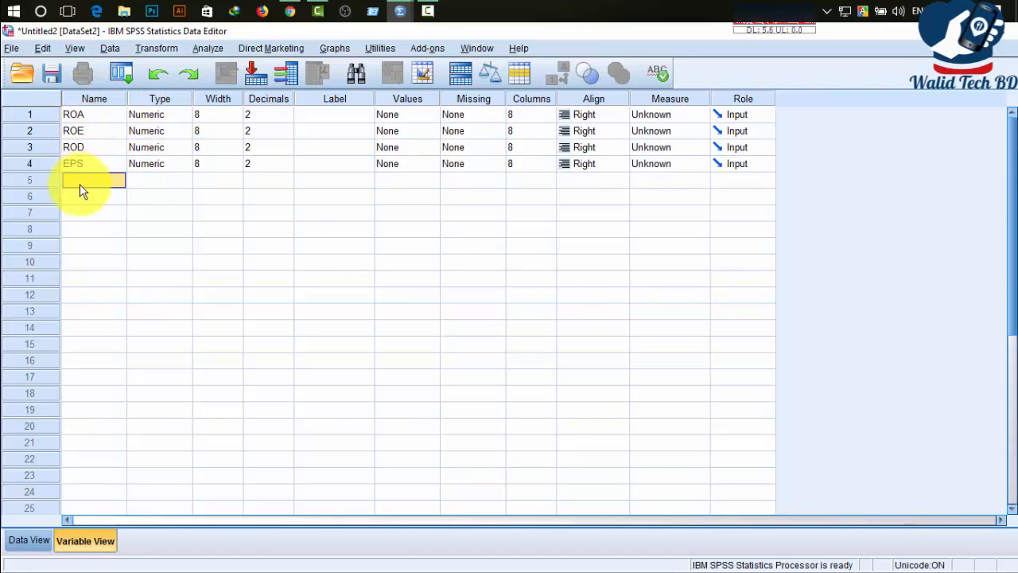
scroll(103, 385, "down", 6)
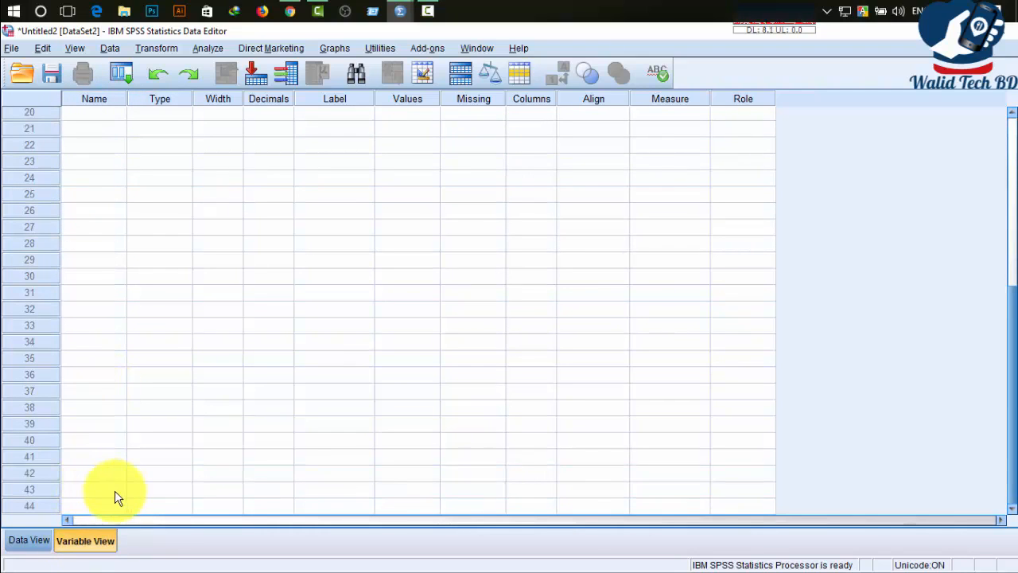
left_click(97, 507)
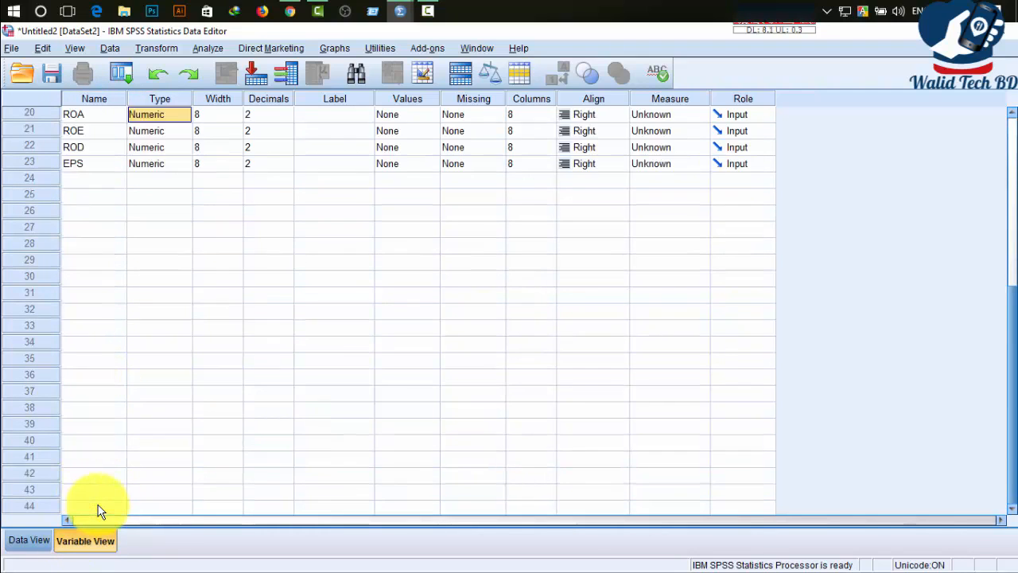
scroll(114, 445, "down", 8)
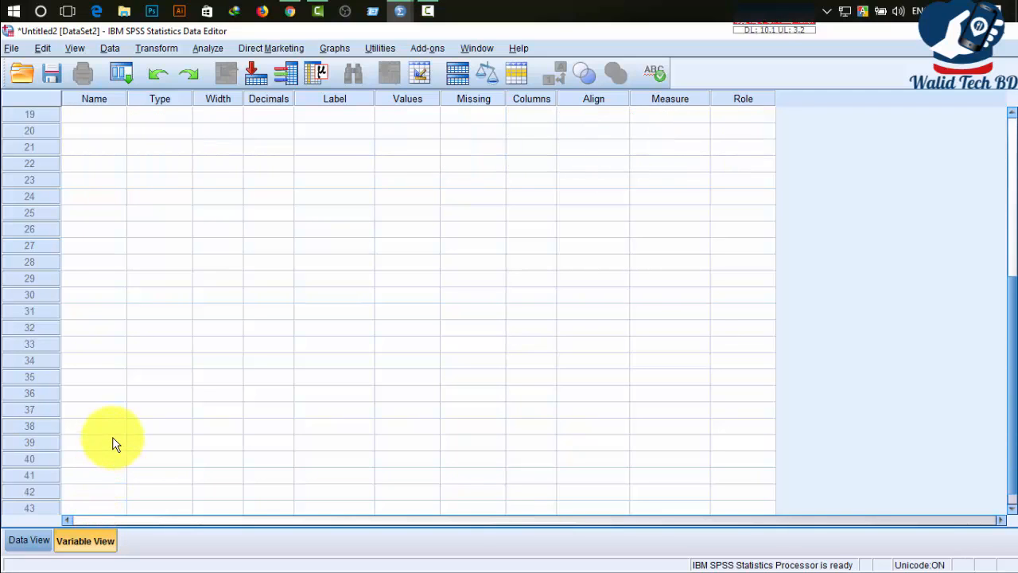
- Review the variable type options for ROA and keep its type as Numeric
scroll(112, 442, "up", 8)
scroll(109, 440, "down", 8)
scroll(108, 425, "up", 8)
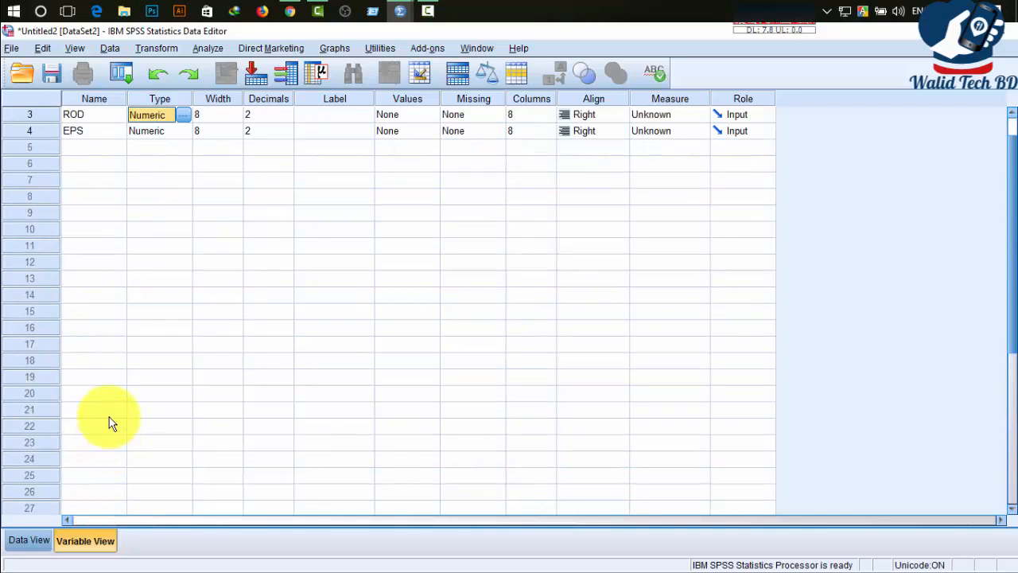
left_click(74, 161)
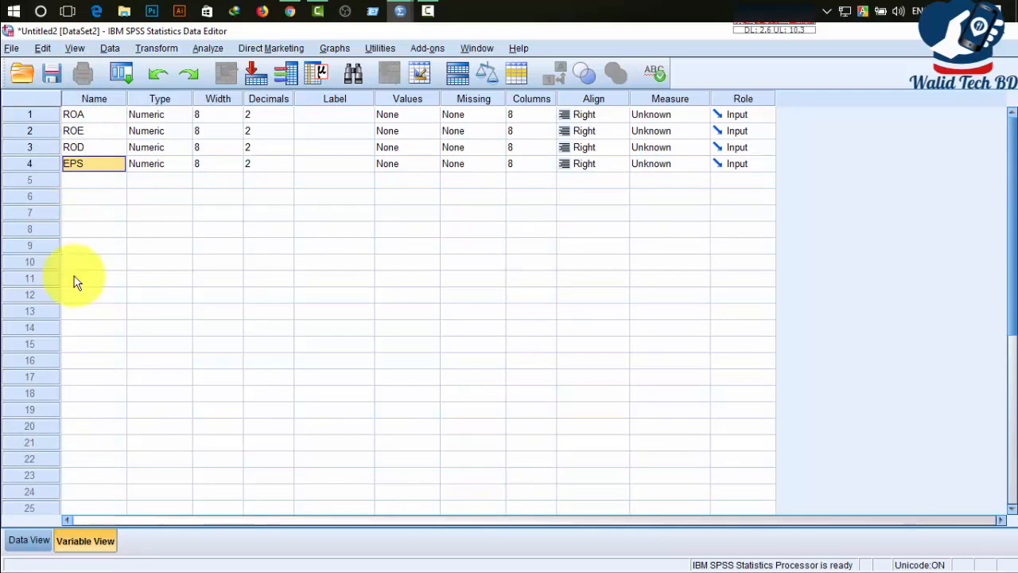
left_click(168, 115)
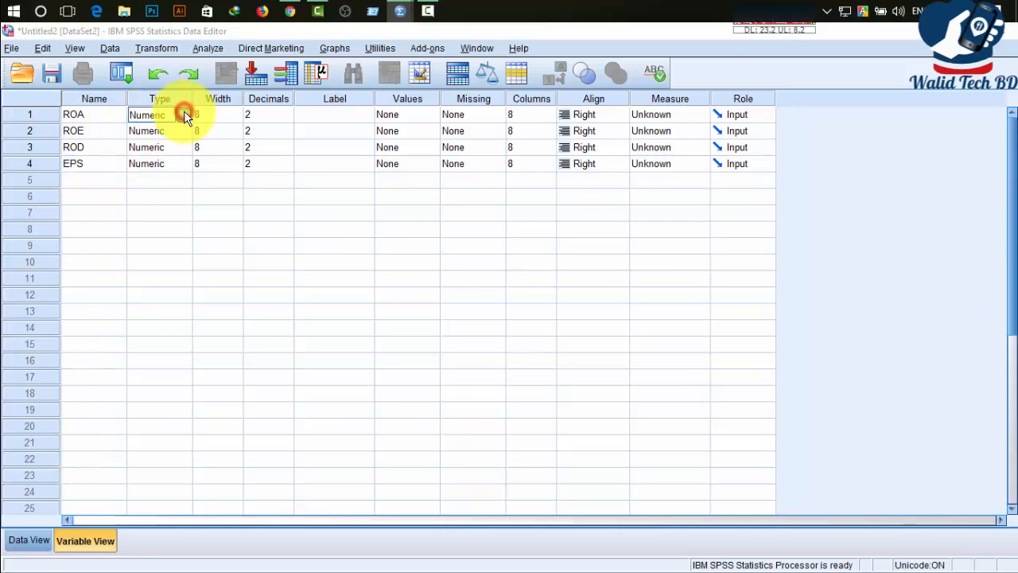
left_click(184, 114)
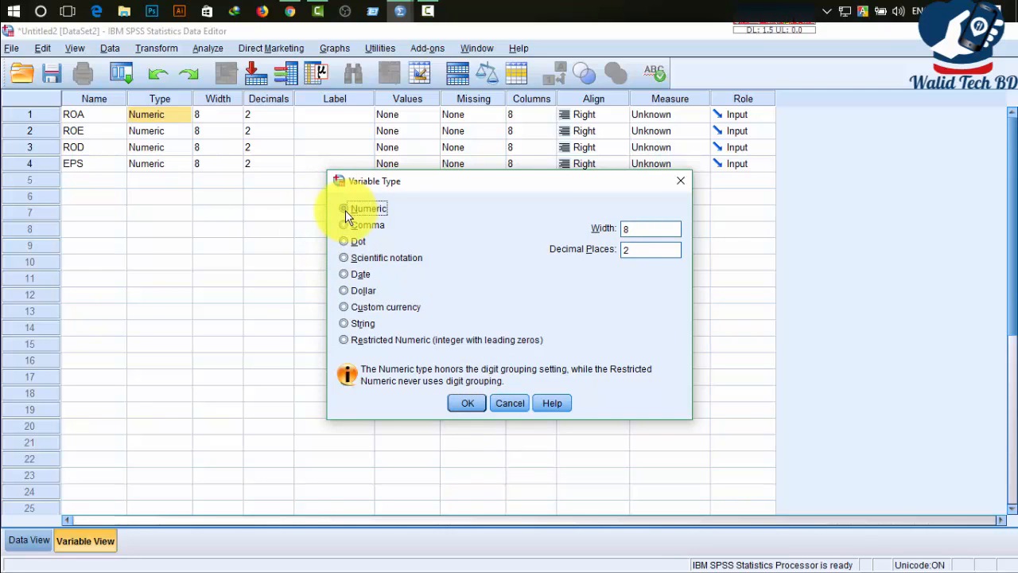
left_click(464, 404)
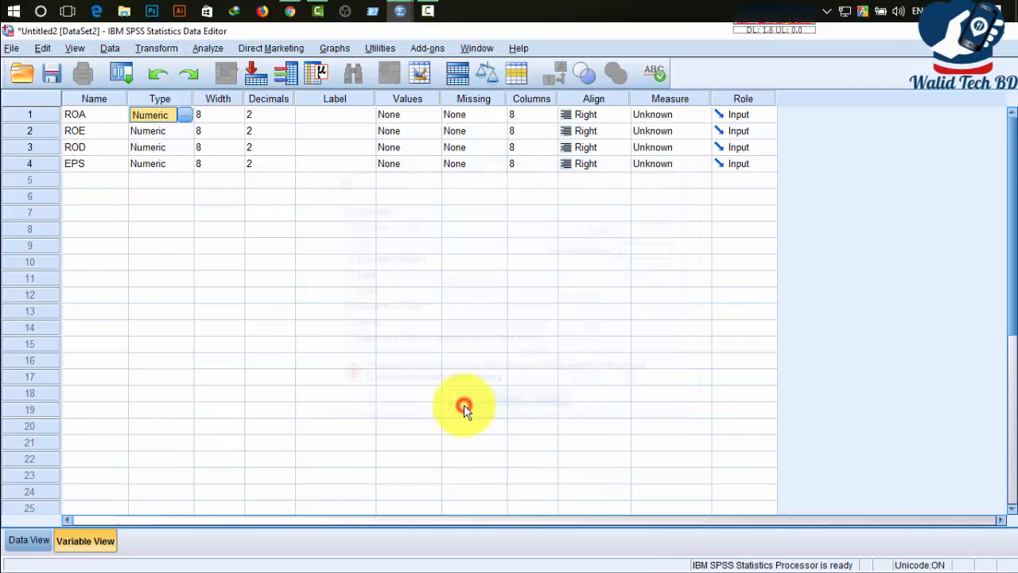
- Inspect the variable type options for ROD, including String, and keep the Numeric type
left_click(153, 148)
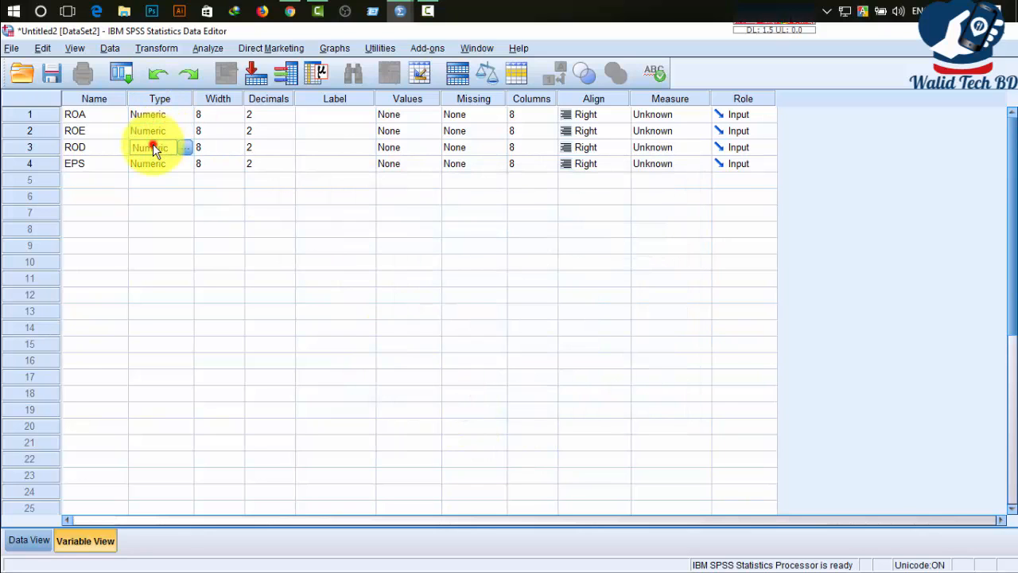
left_click(153, 147)
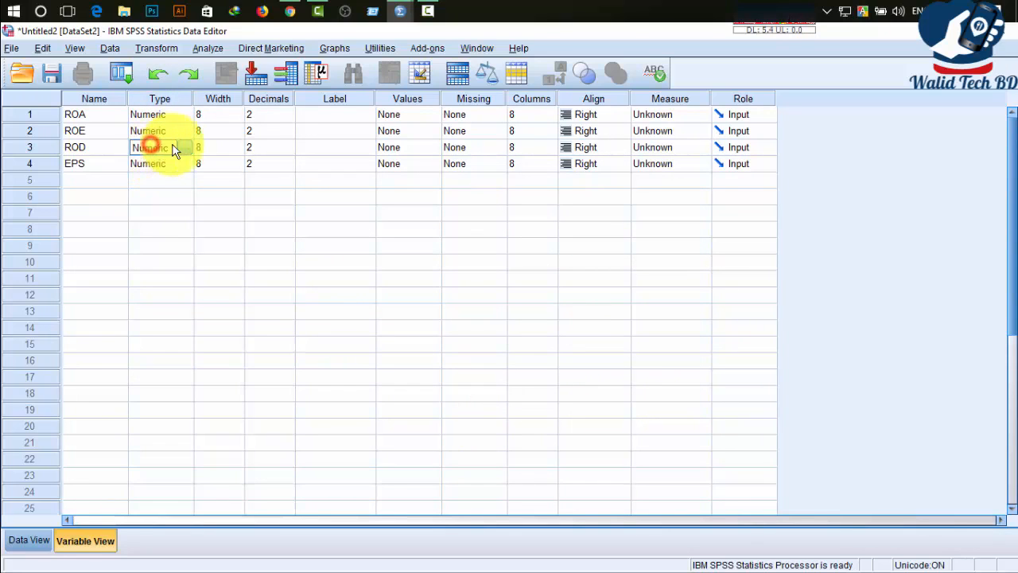
left_click(182, 149)
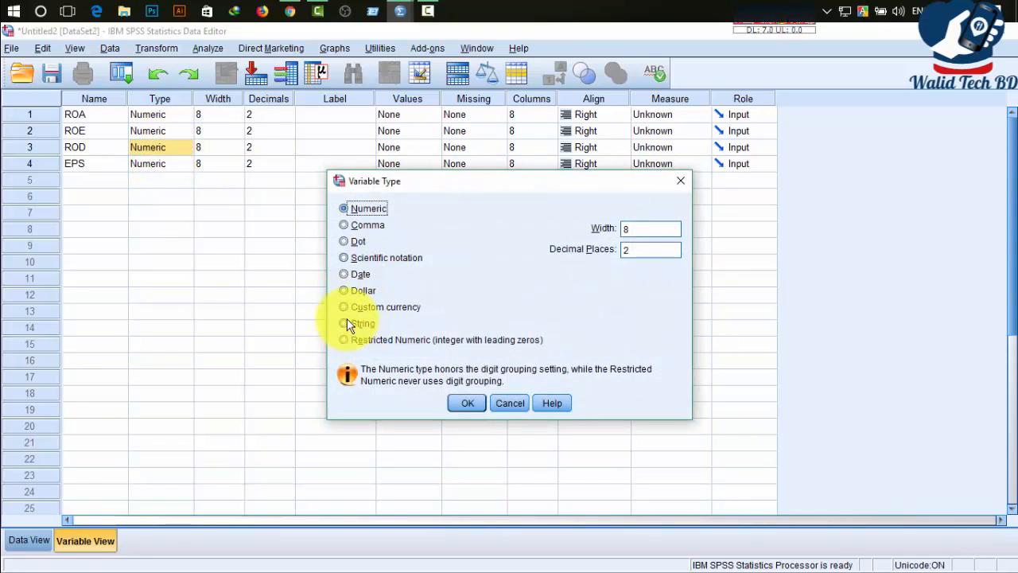
left_click(467, 403)
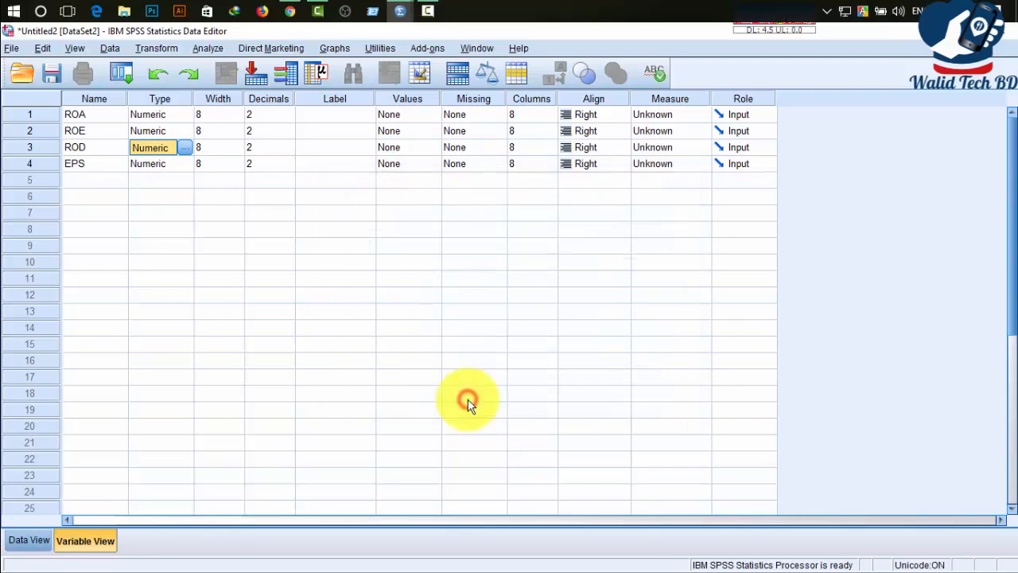
- Examine the Width settings of the ROA, ROE and ROD variables
left_click(211, 114)
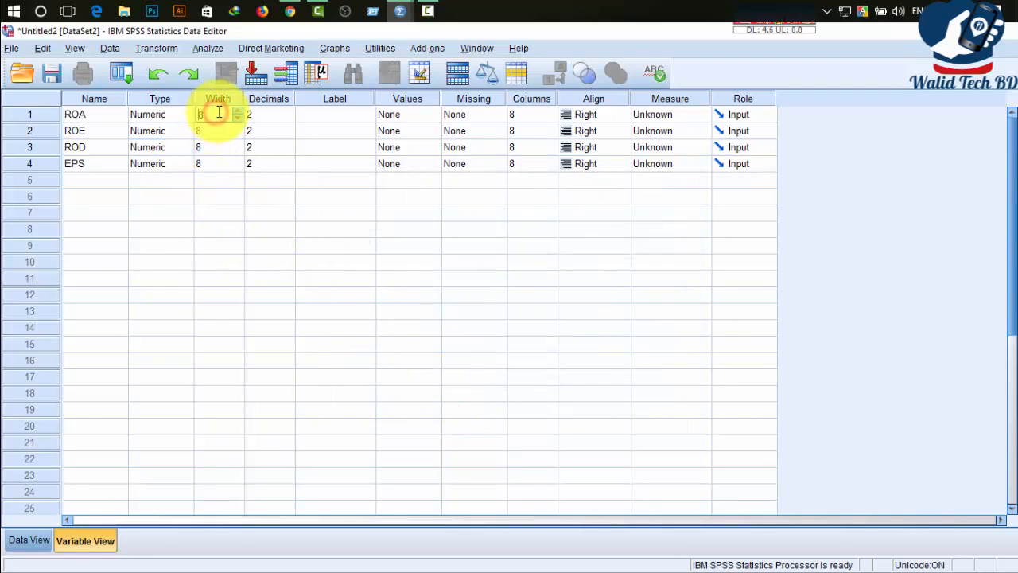
left_click(215, 130)
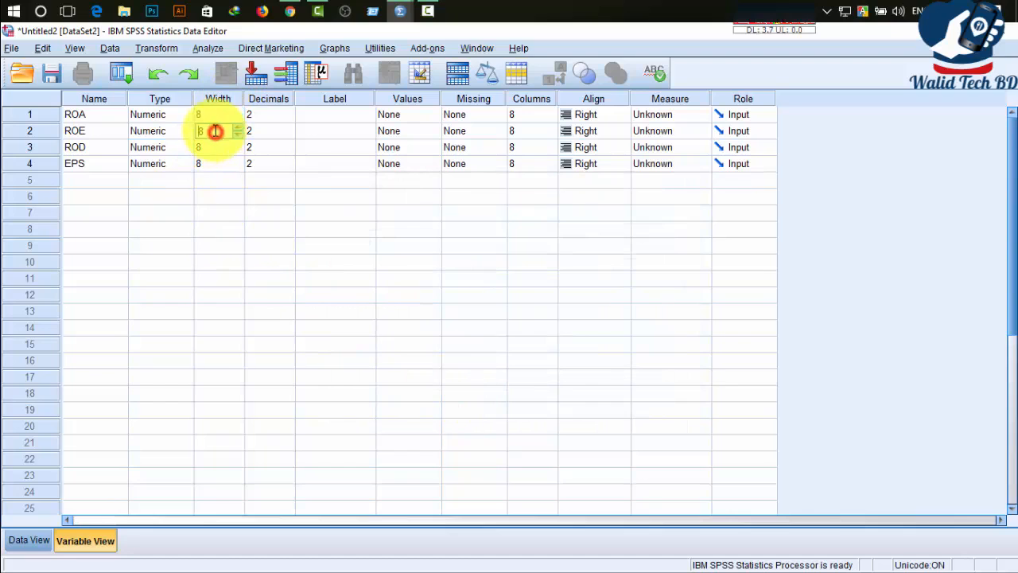
left_click(212, 117)
left_click(221, 130)
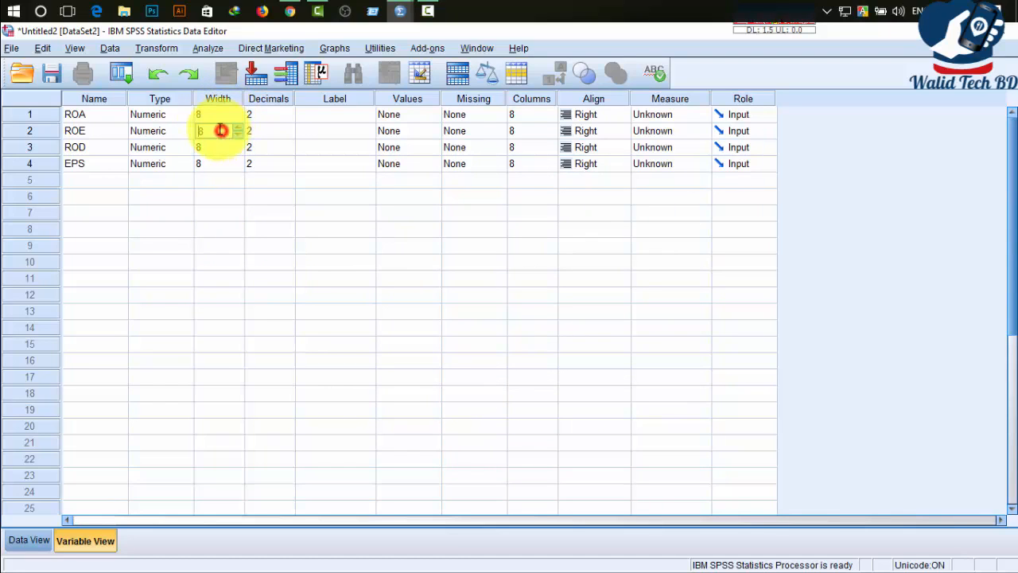
left_click(211, 115)
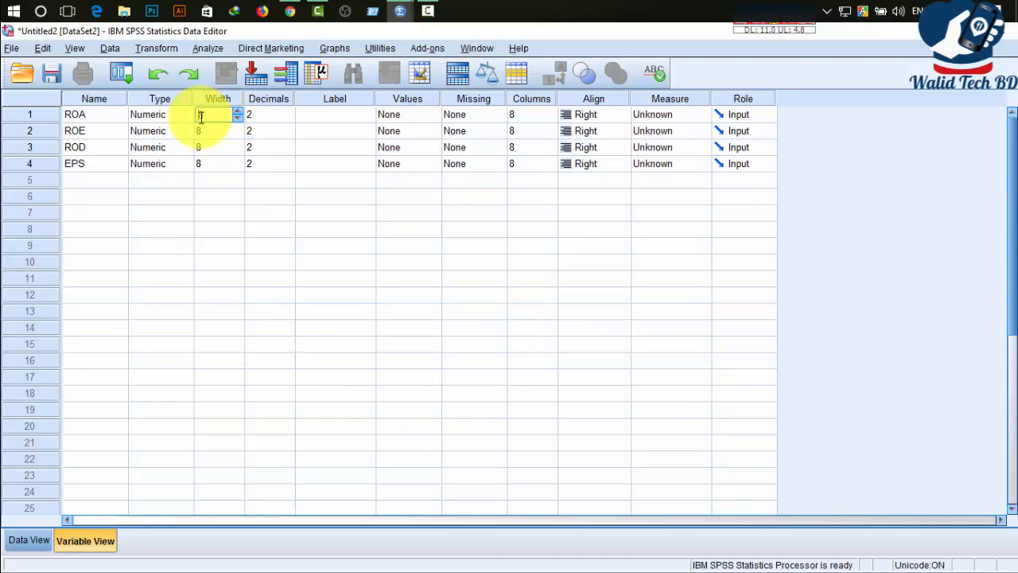
left_click(203, 131)
left_click(203, 115)
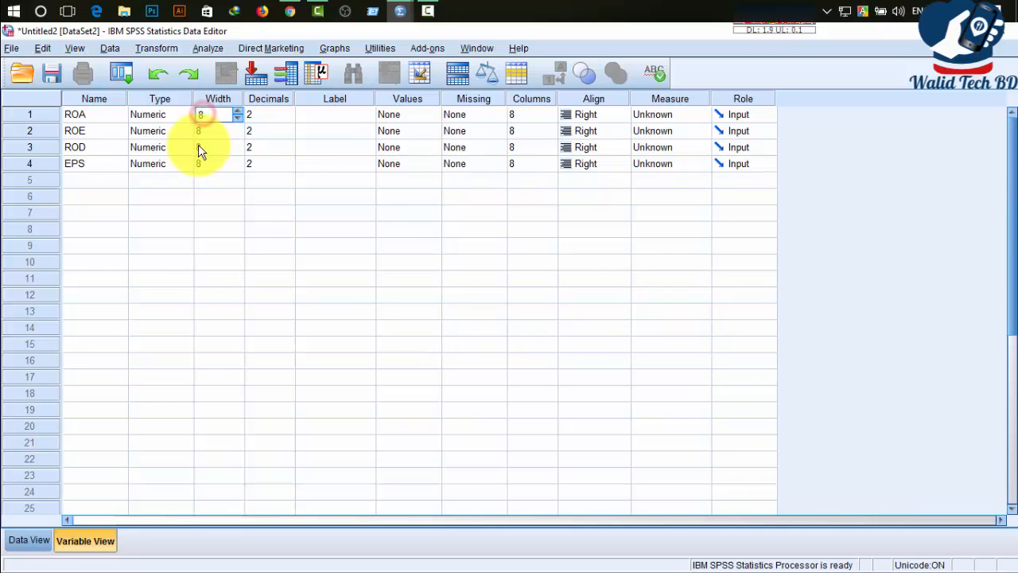
left_click(200, 146)
left_click(209, 113)
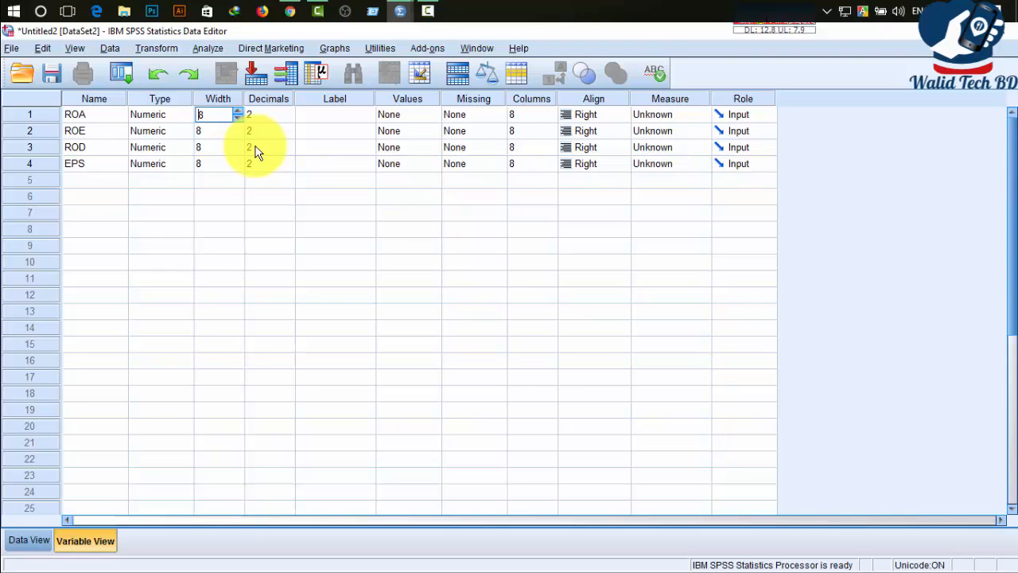
- Try a width of 10 for the ROA variable and set it back to 8
left_click(238, 105)
left_click(229, 114)
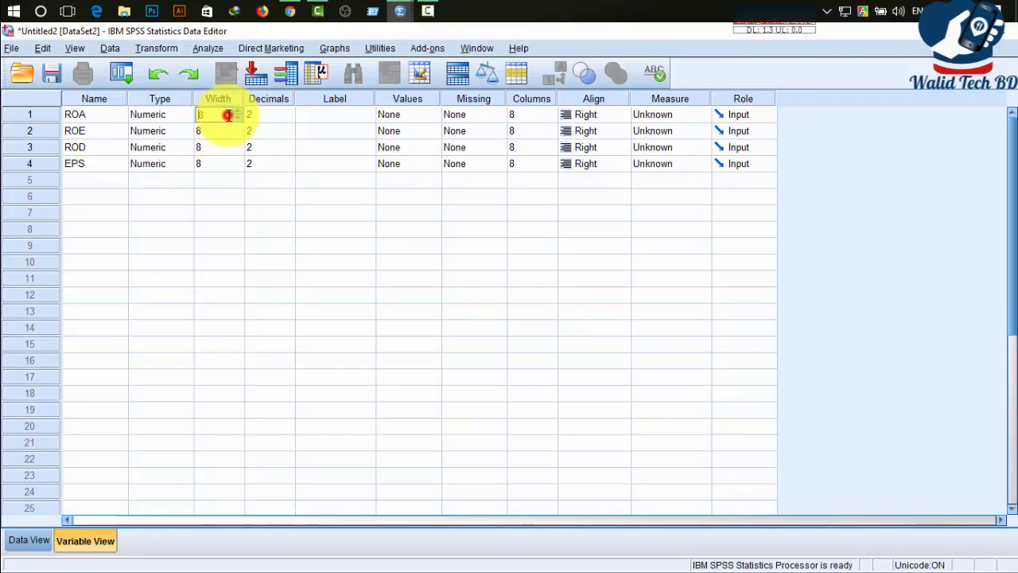
left_click(237, 111)
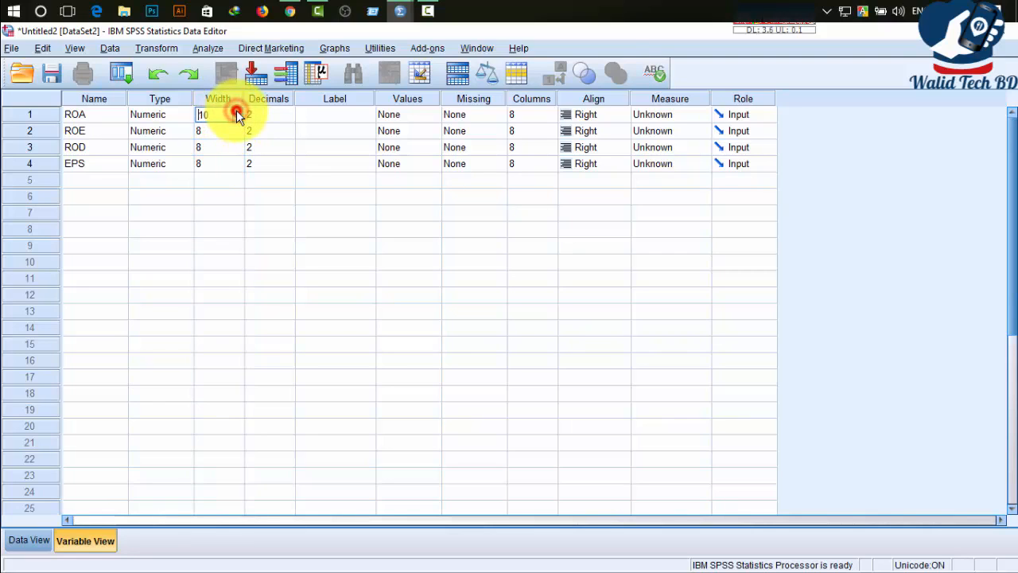
left_click(237, 112)
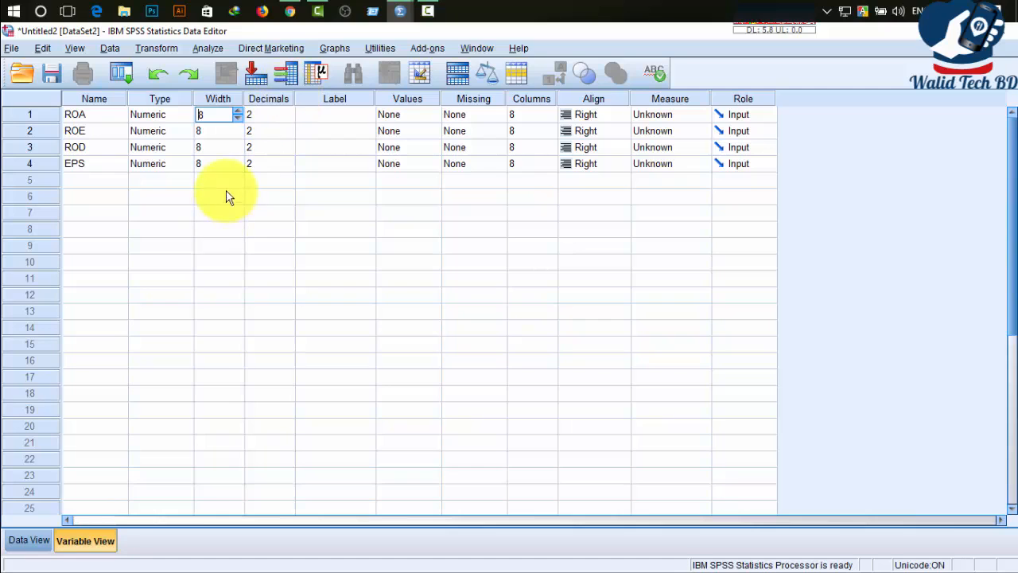
- Examine the Decimals settings of the first three variables, comparing ROA's decimals with its width
left_click(274, 116)
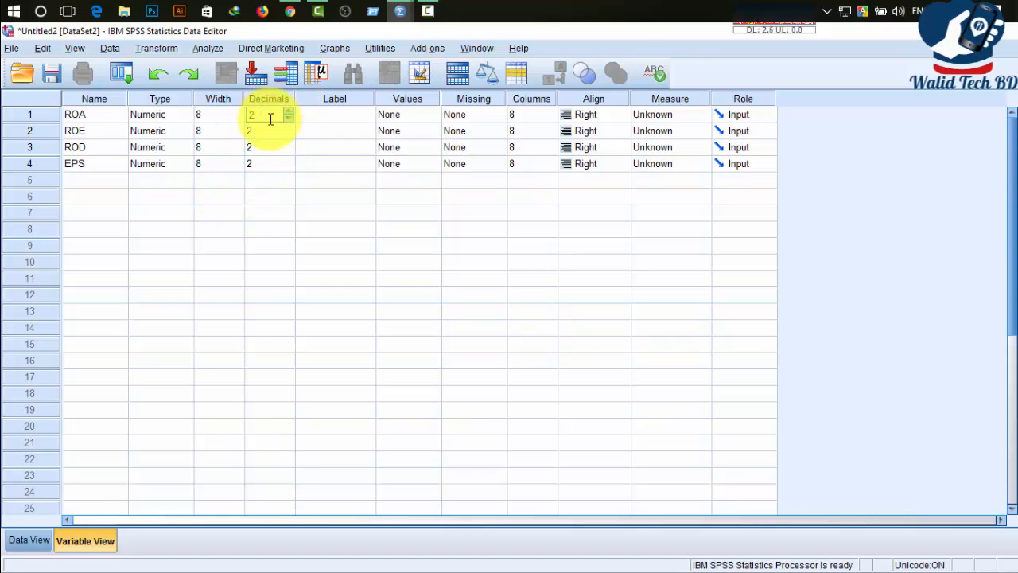
left_click(216, 113)
left_click(263, 114)
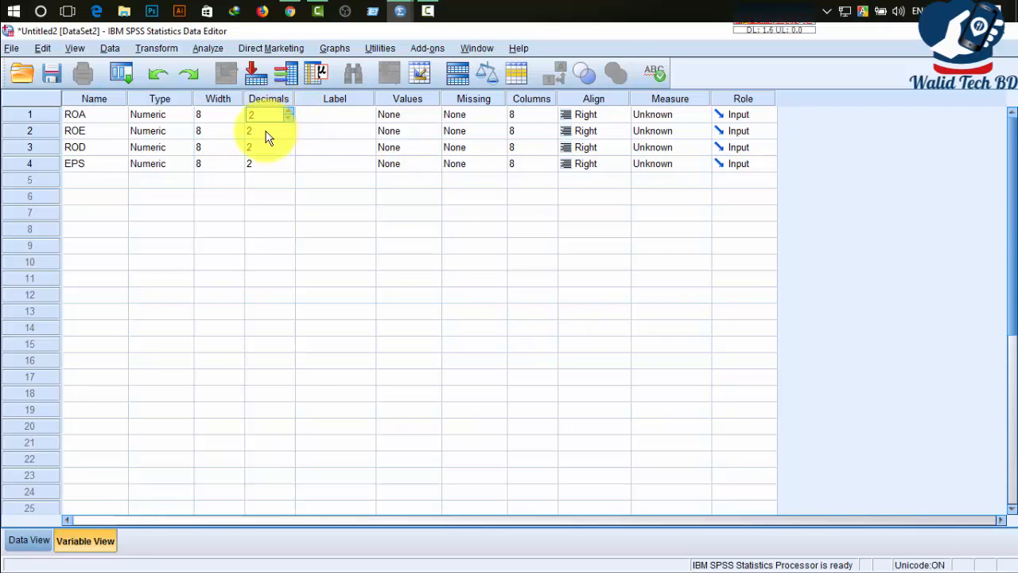
left_click(262, 132)
left_click(264, 113)
left_click(258, 139)
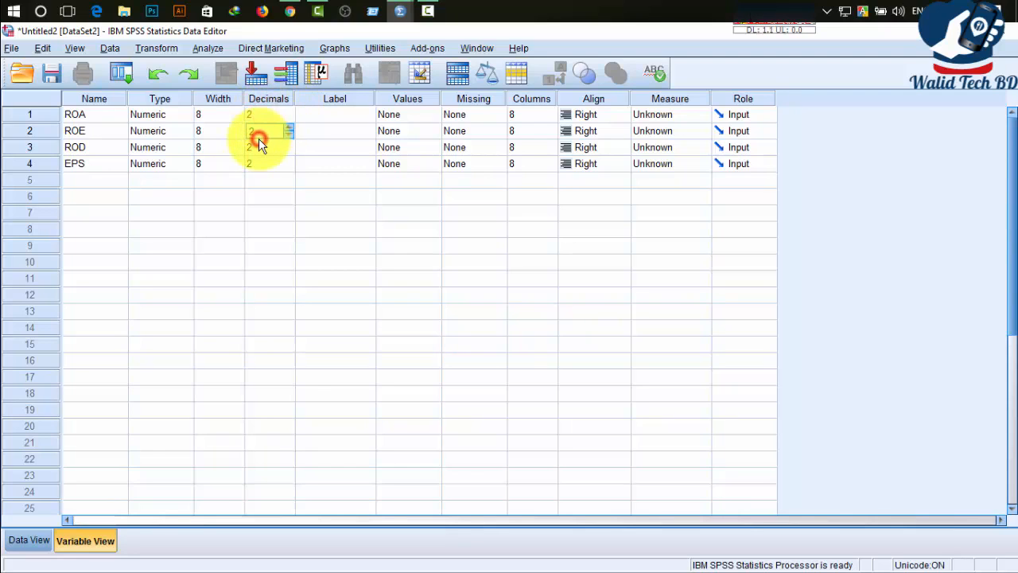
left_click(257, 148)
left_click(256, 130)
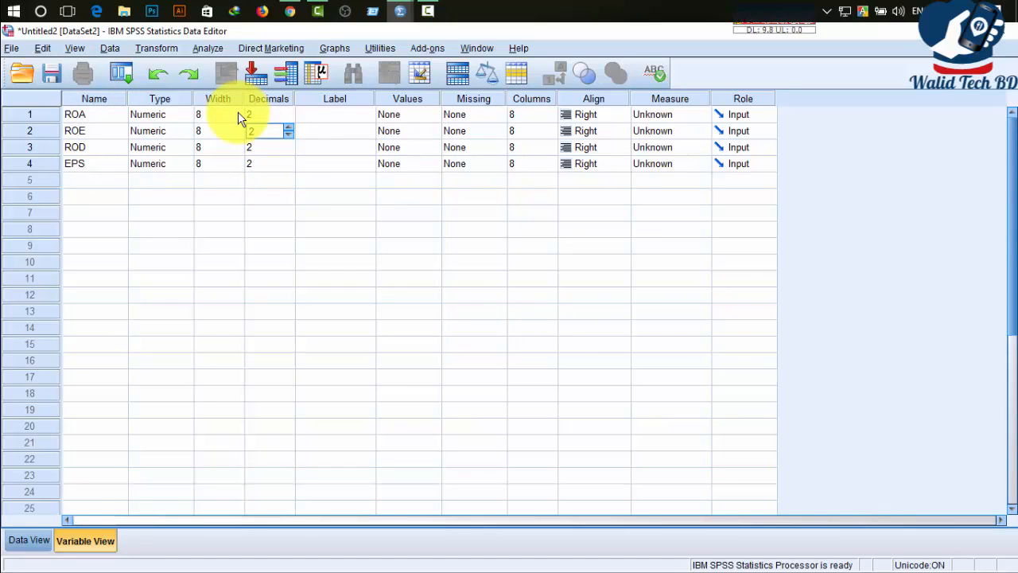
- Examine the Label cells of the four variables and compare ROA's label cell with its name
left_click(334, 113)
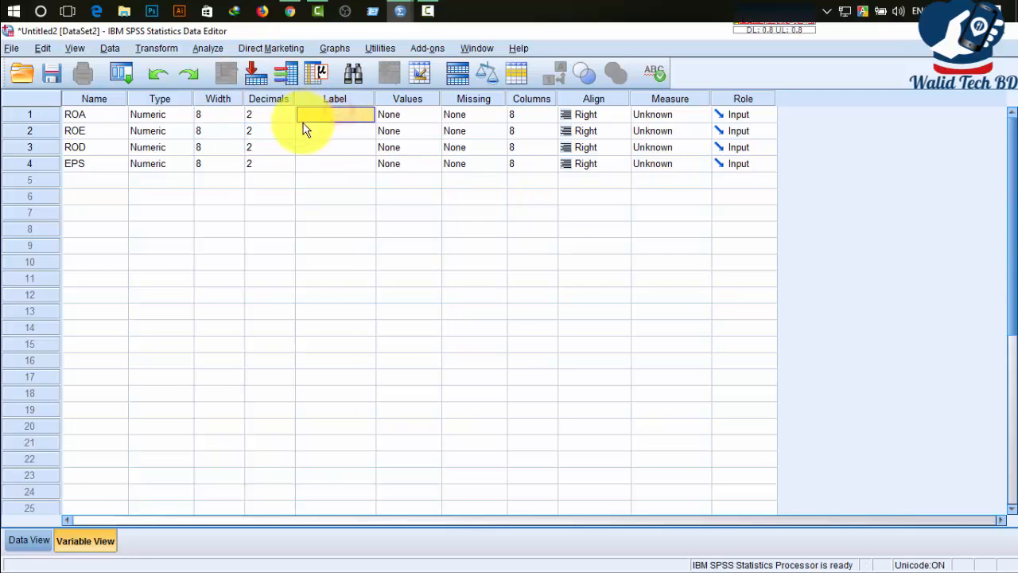
left_click(334, 132)
left_click(335, 114)
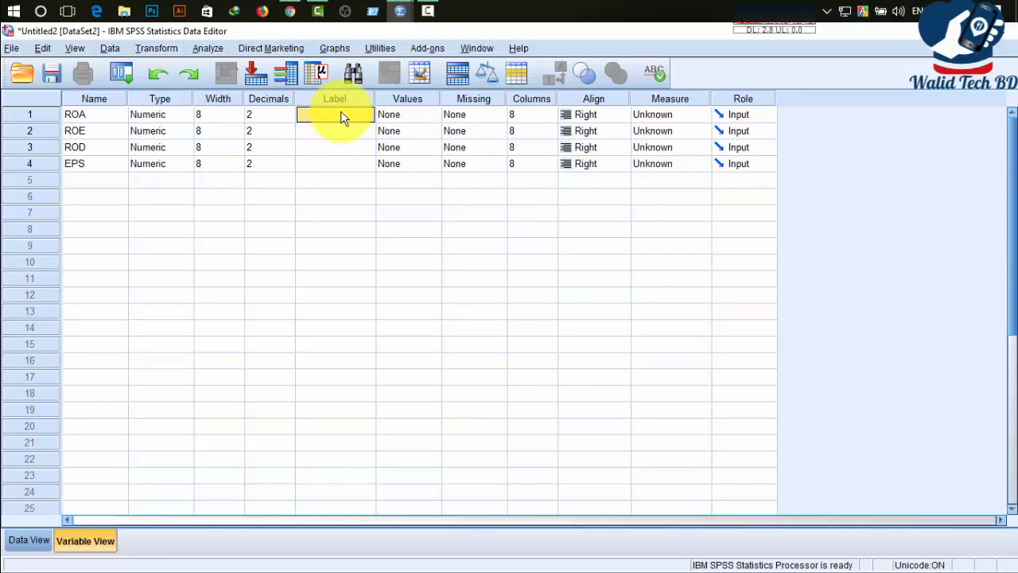
left_click(74, 116)
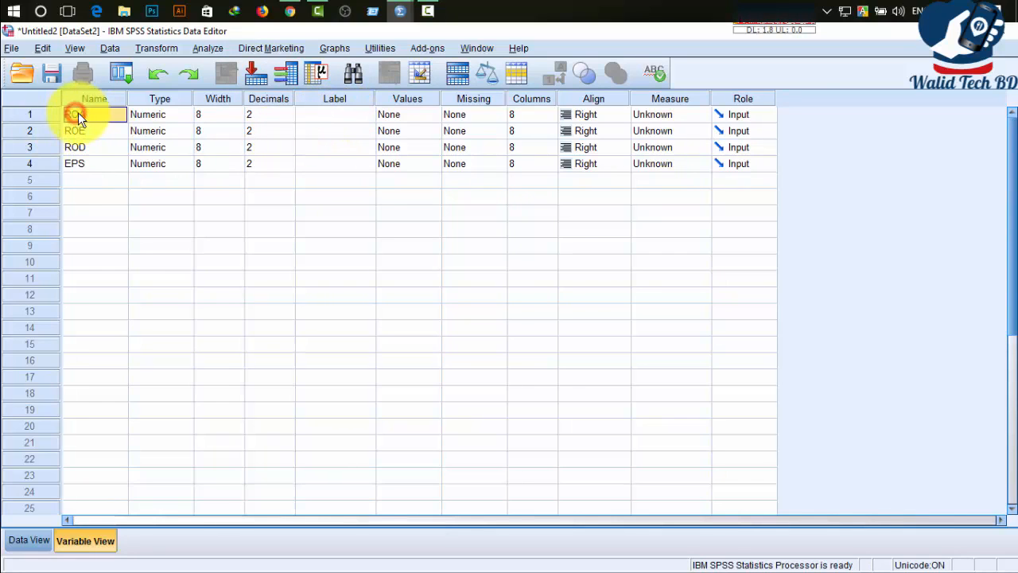
left_click(338, 116)
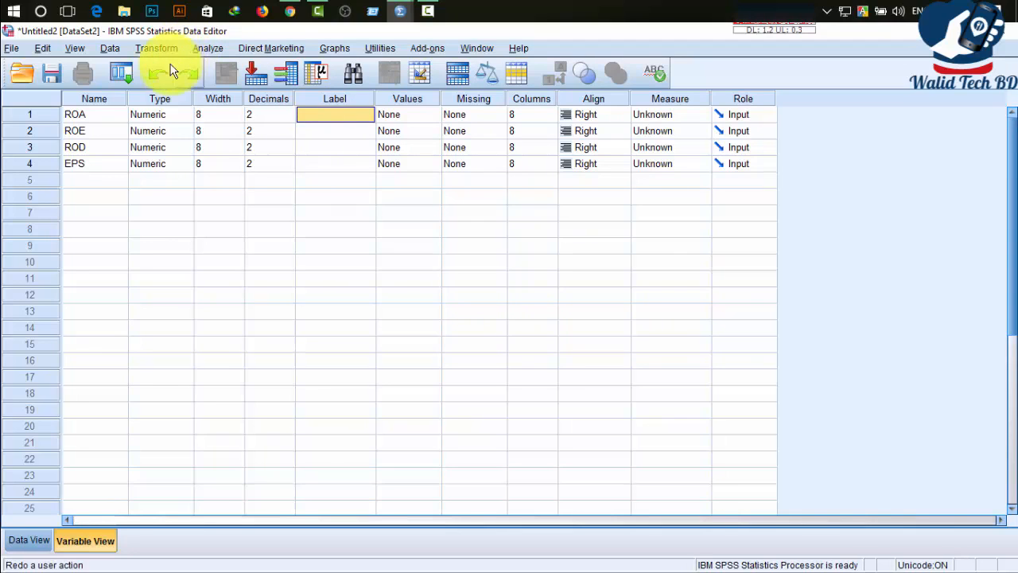
left_click(93, 113)
left_click(329, 112)
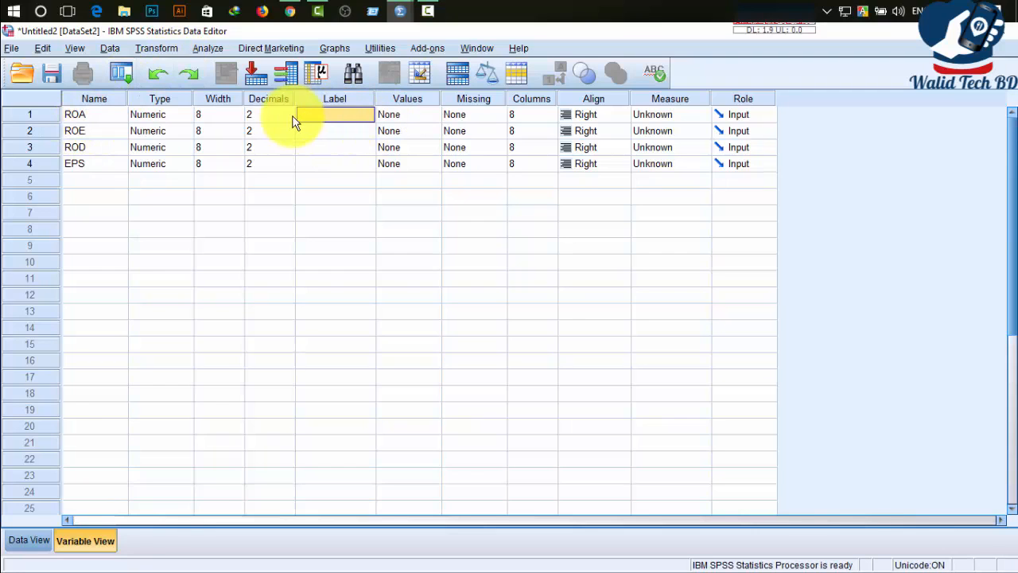
double_click(337, 116)
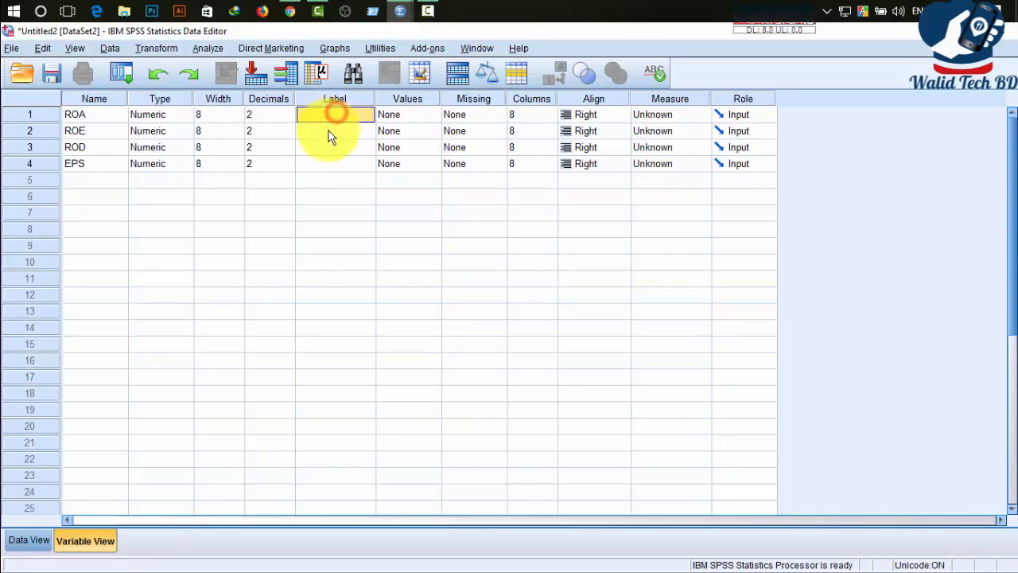
left_click(325, 132)
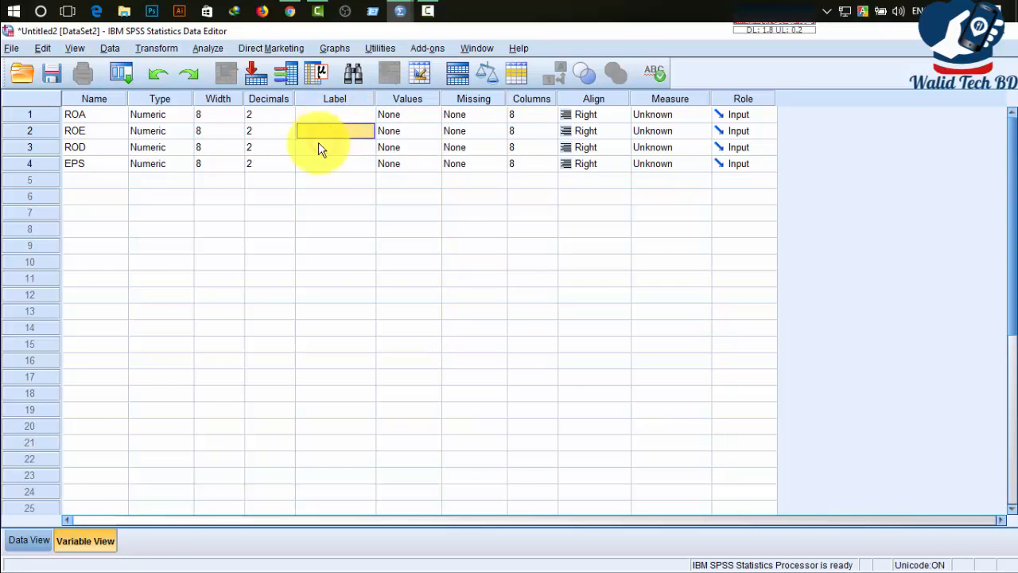
left_click(319, 149)
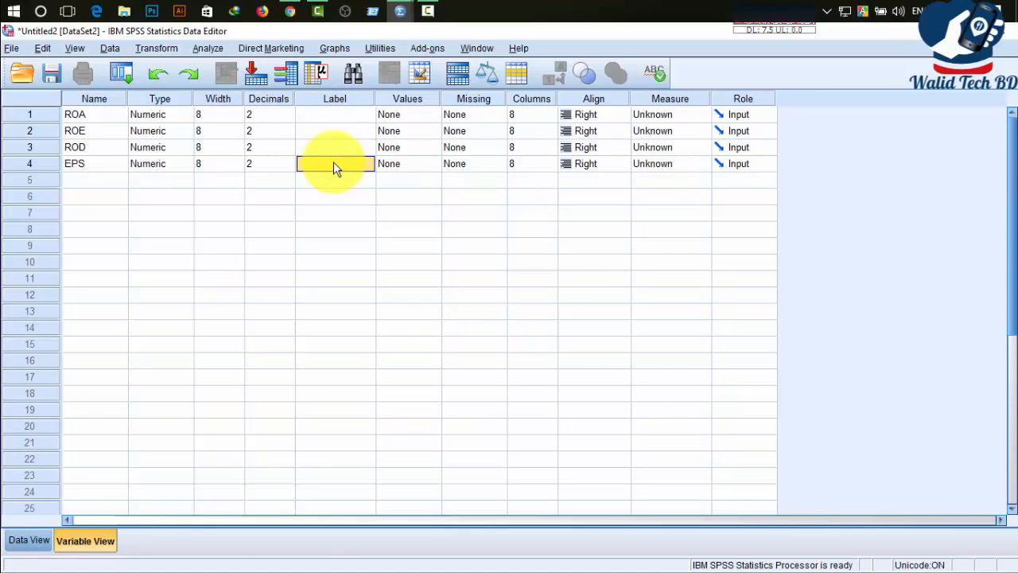
left_click(330, 114)
left_click(322, 130)
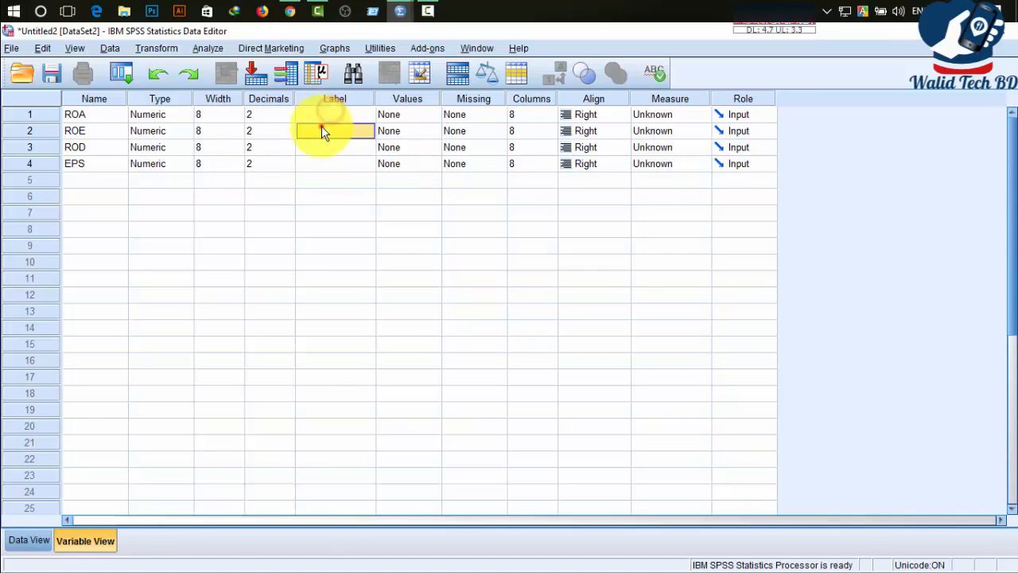
left_click(332, 149)
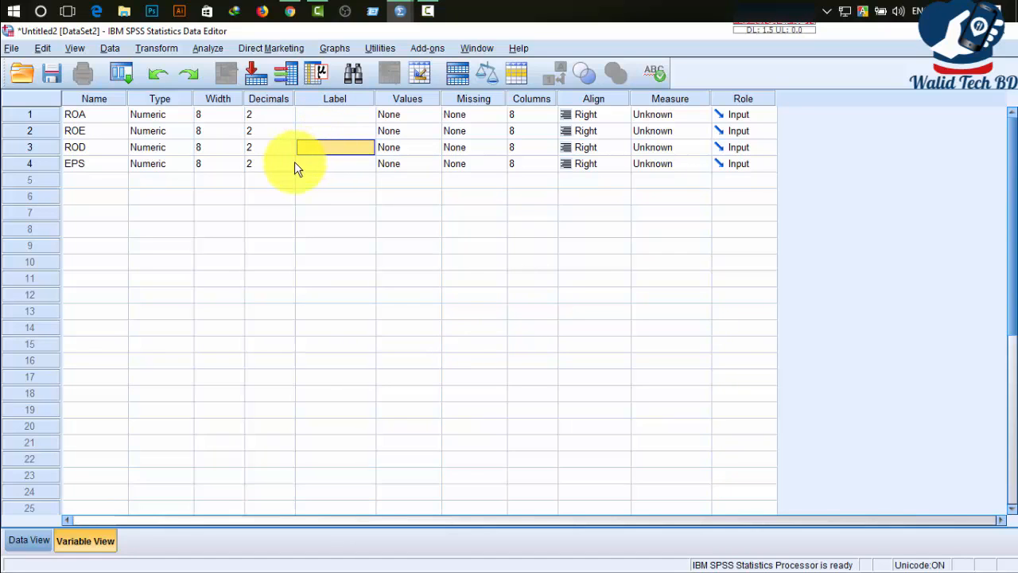
- View the Value Labels settings for ROA and close them without defining any labels
left_click(410, 116)
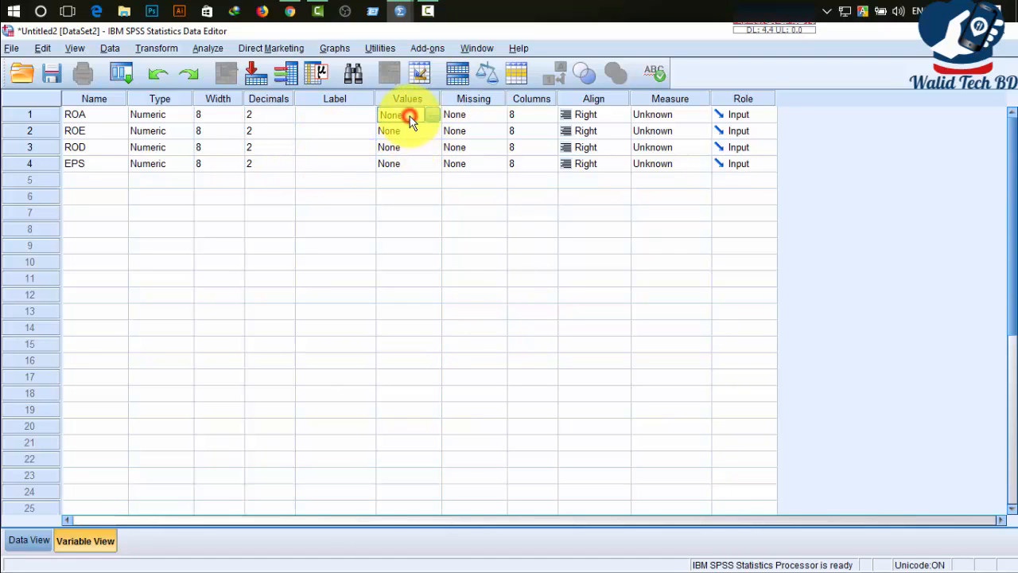
left_click(432, 116)
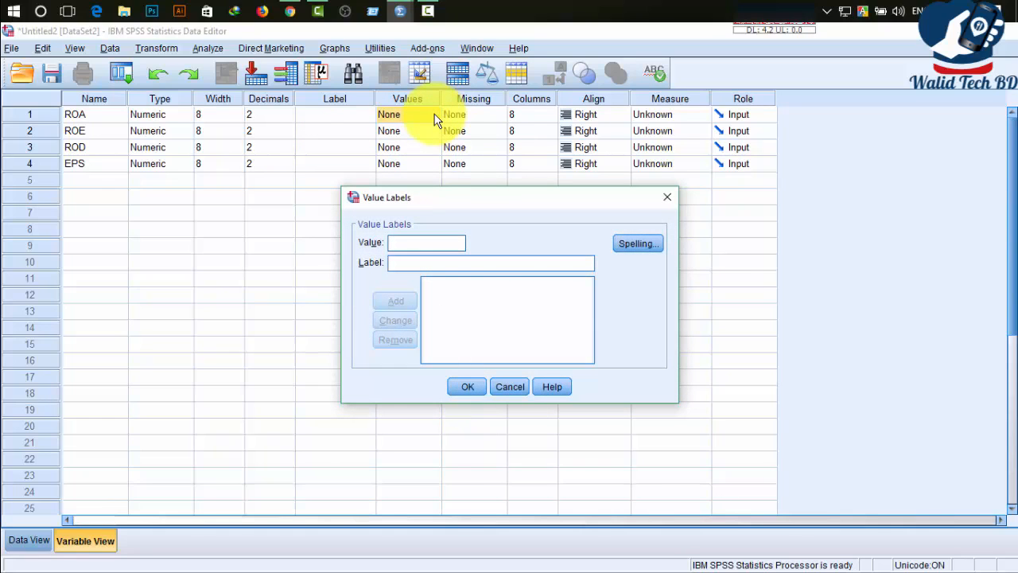
left_click(466, 384)
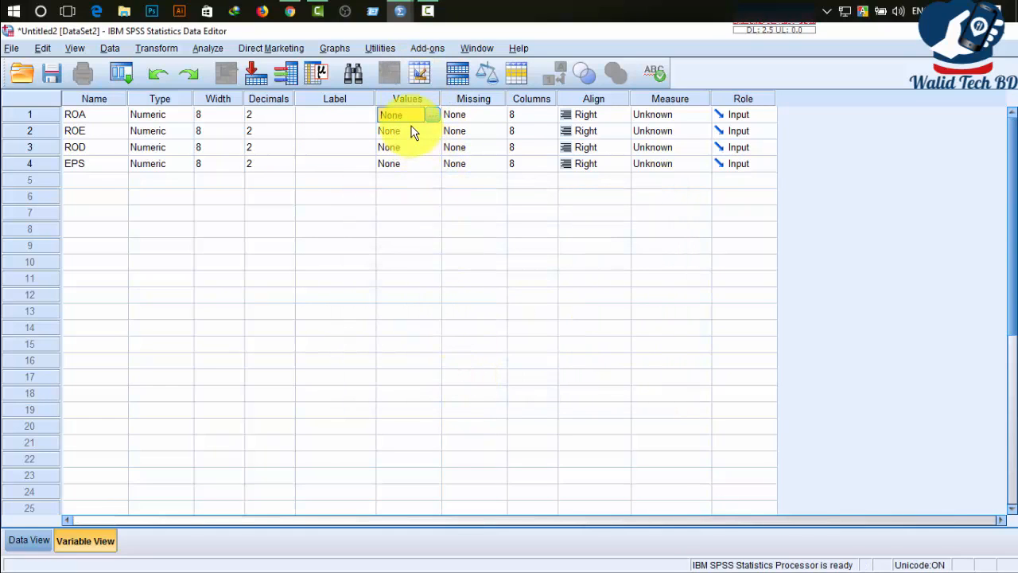
- Examine the Values cells of ROE and ROD and the Columns settings of all four variables
left_click(410, 129)
left_click(403, 149)
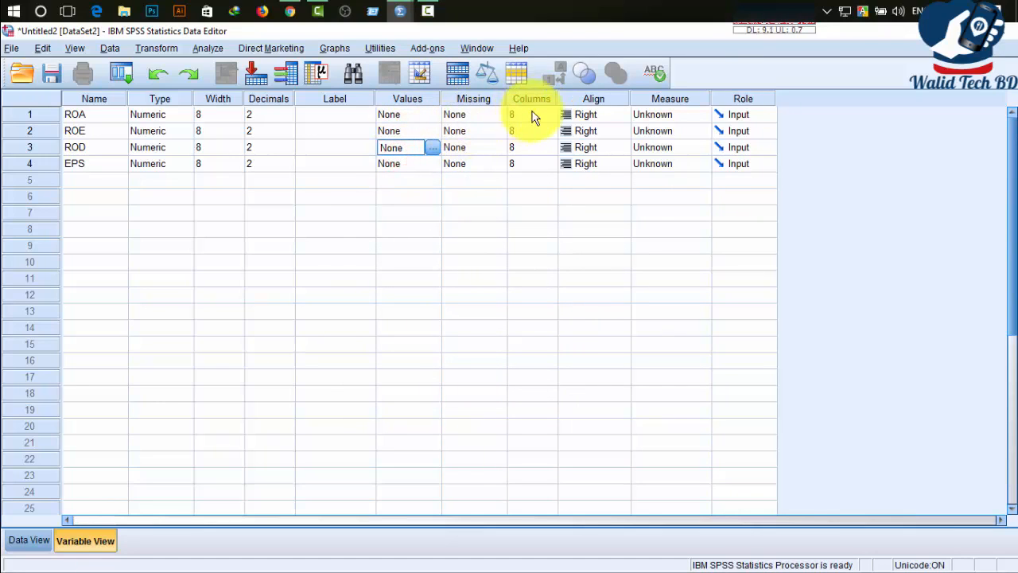
left_click(531, 113)
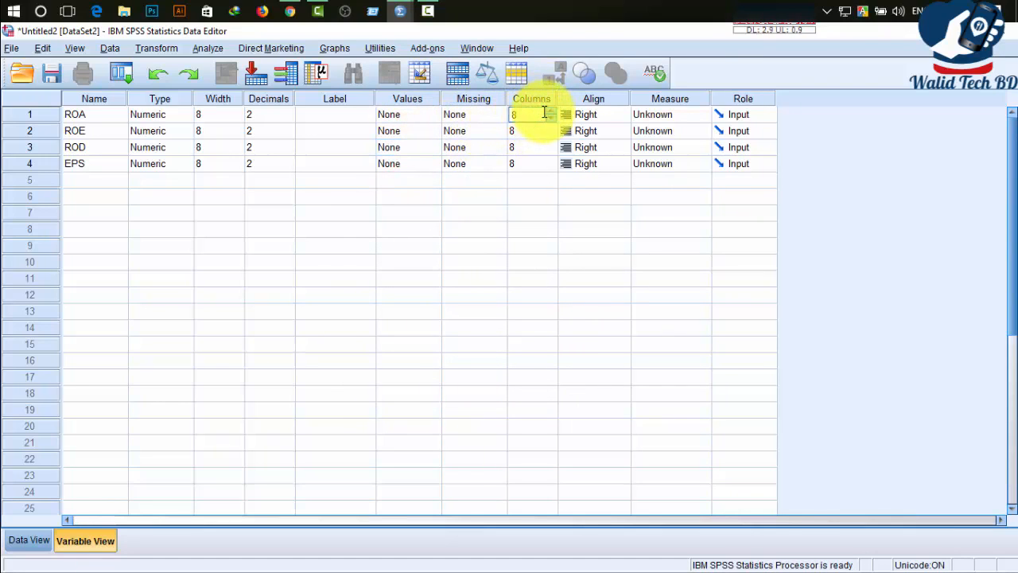
left_click(528, 131)
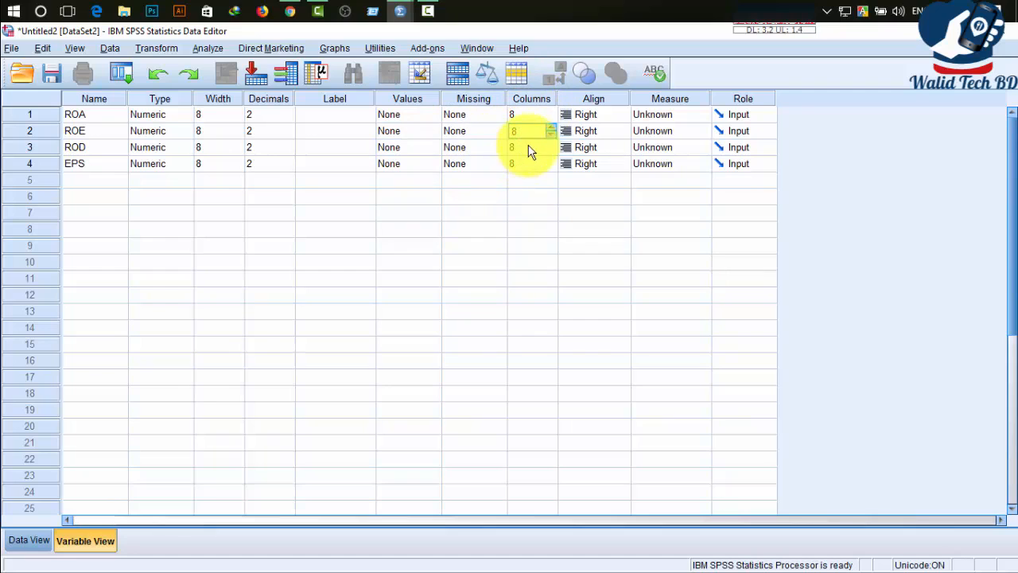
left_click(525, 148)
left_click(518, 164)
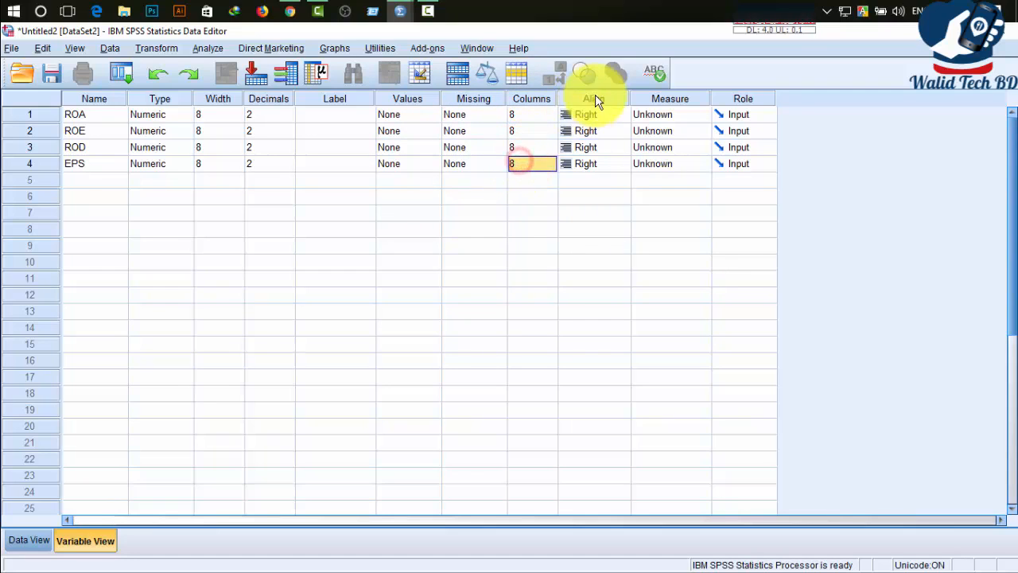
- Try Left alignment for the ROA variable and set it back to Right
left_click(590, 116)
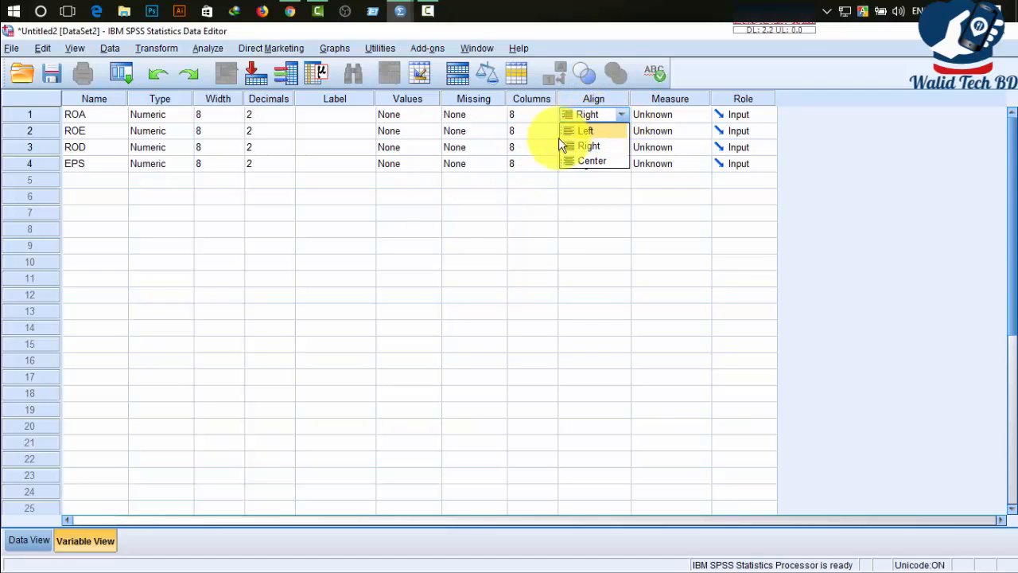
left_click(588, 131)
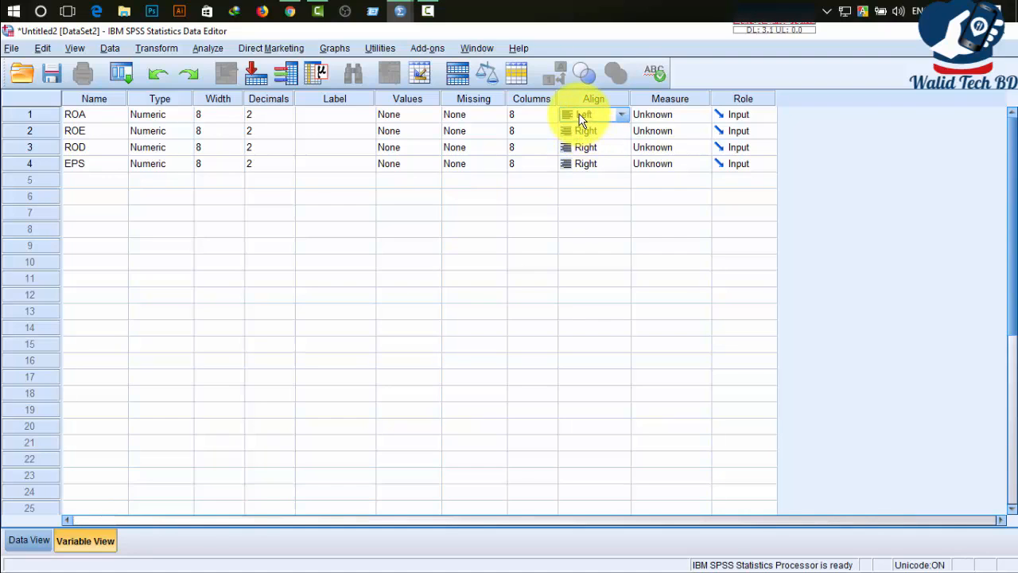
left_click(618, 116)
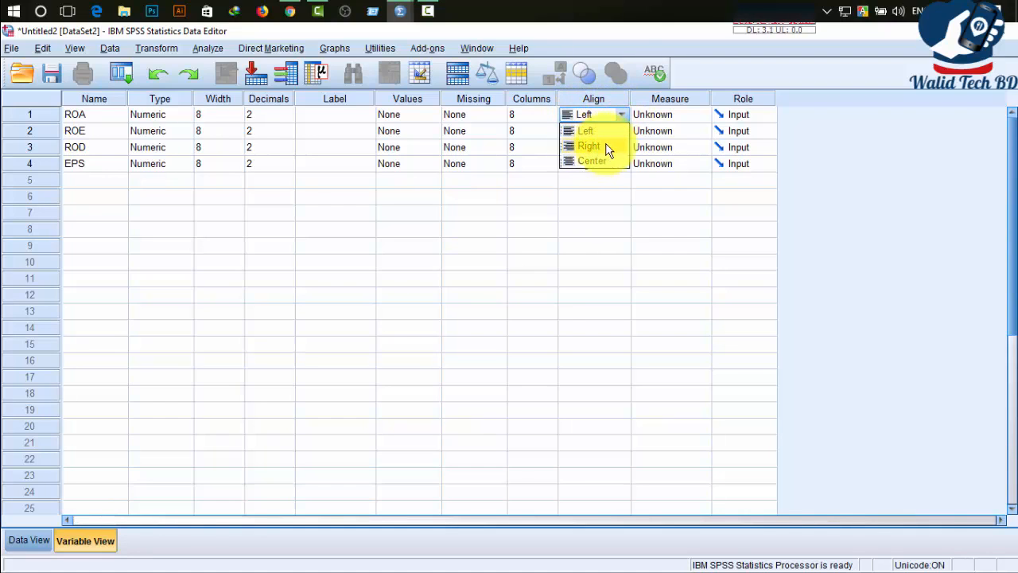
left_click(605, 131)
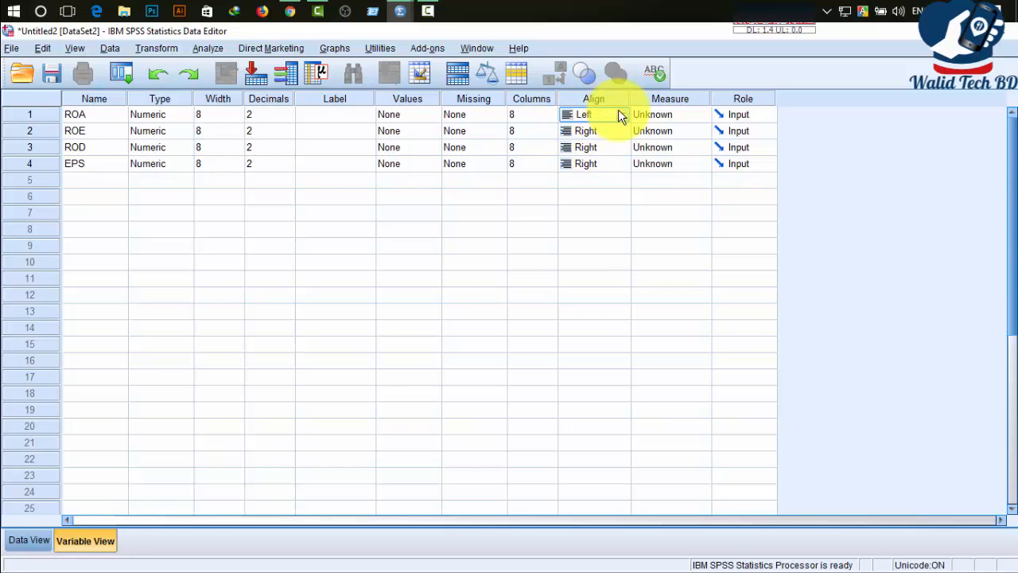
left_click(619, 114)
left_click(604, 146)
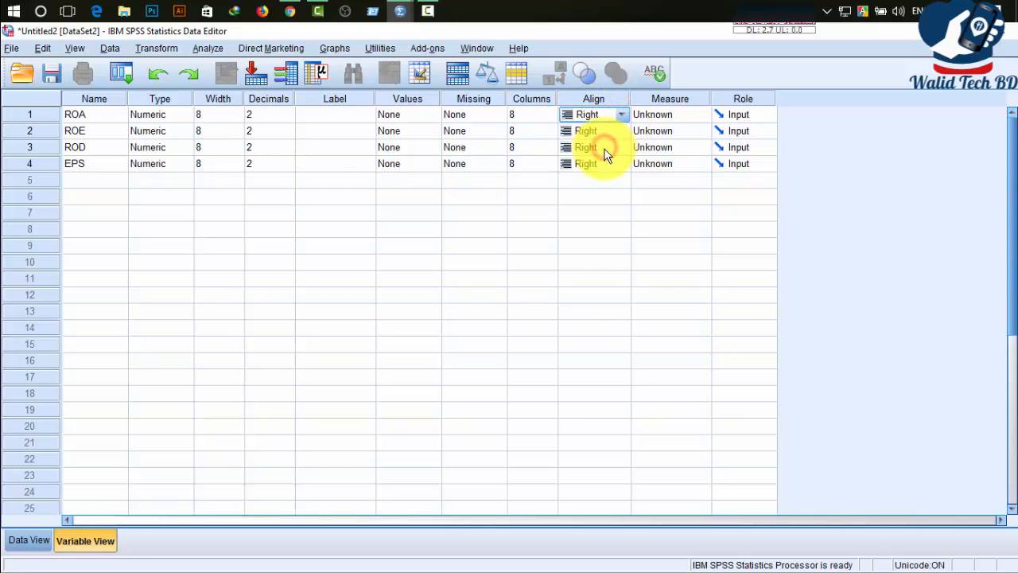
- Set the measurement level of ROA, ROE, ROD and EPS to Scale
left_click(669, 115)
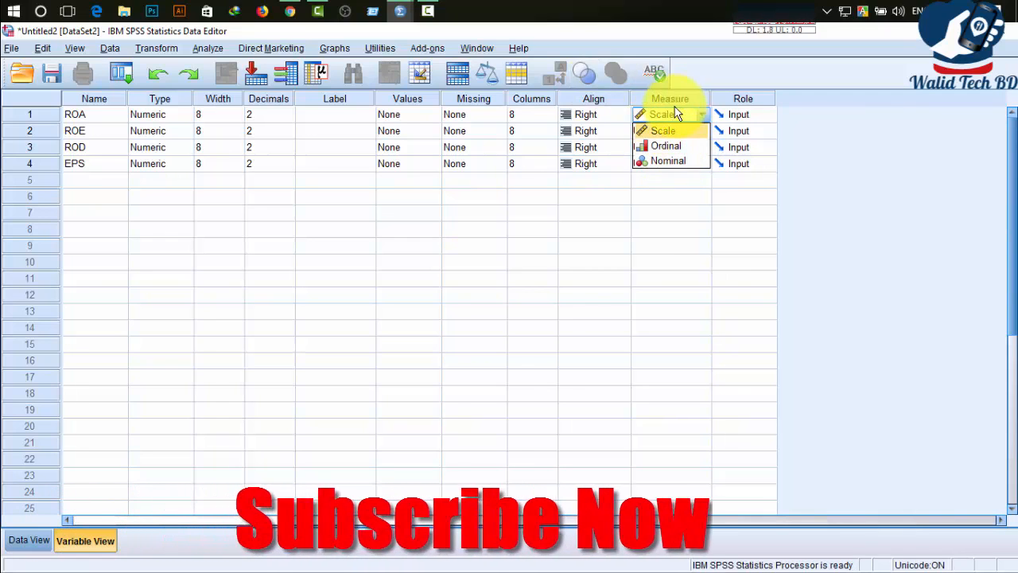
left_click(695, 137)
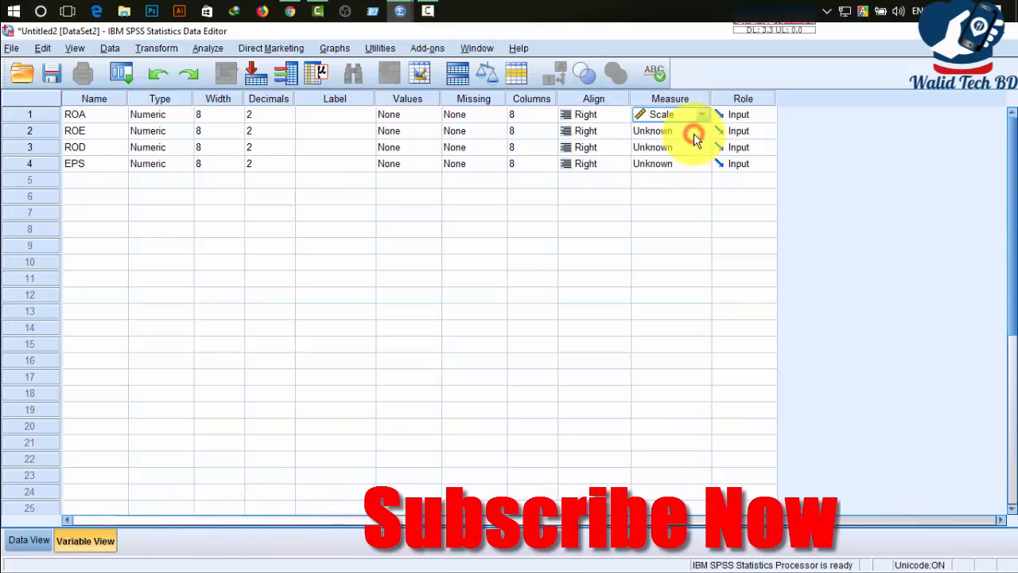
left_click(666, 131)
left_click(693, 145)
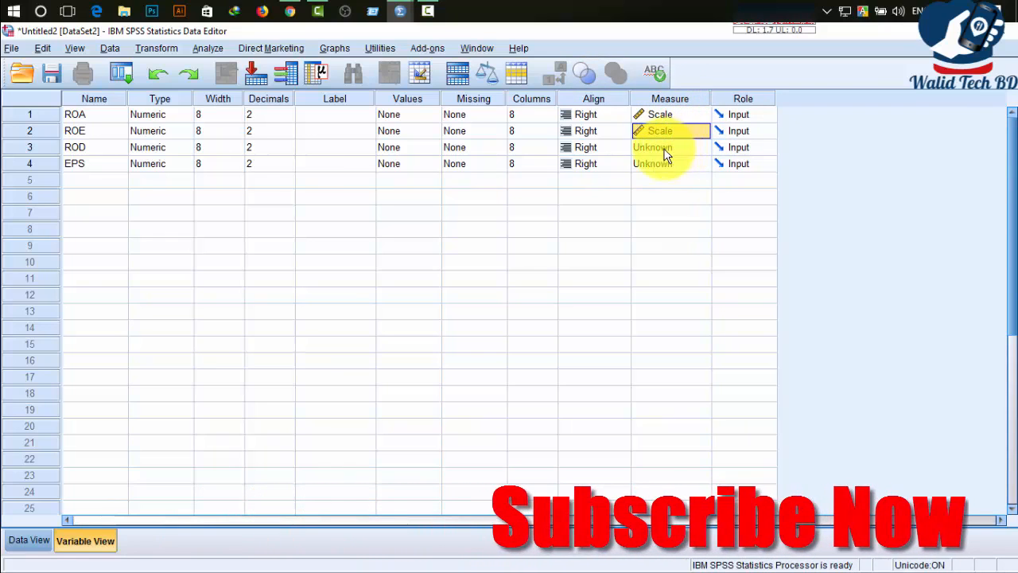
left_click(665, 148)
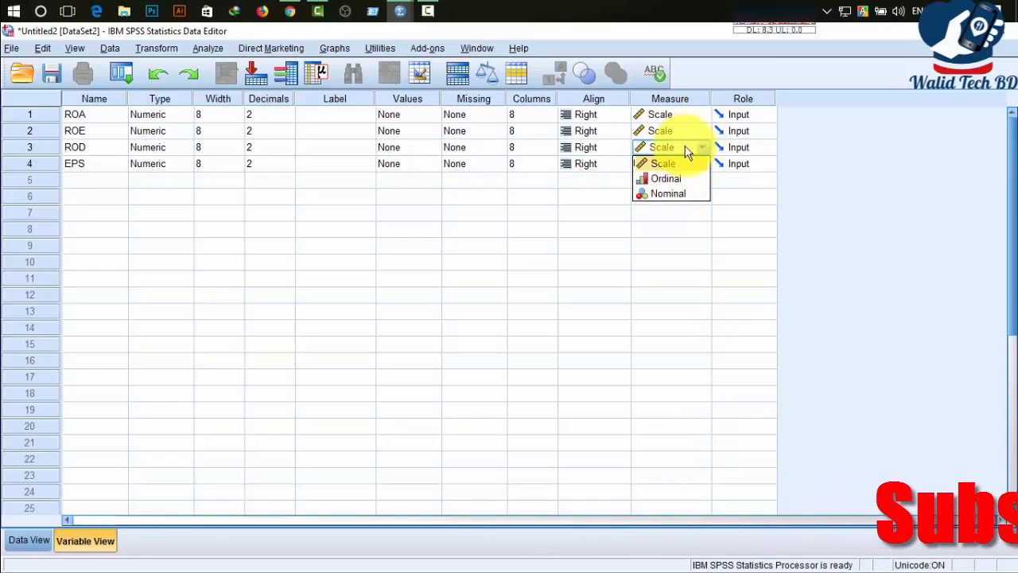
left_click(675, 131)
left_click(678, 148)
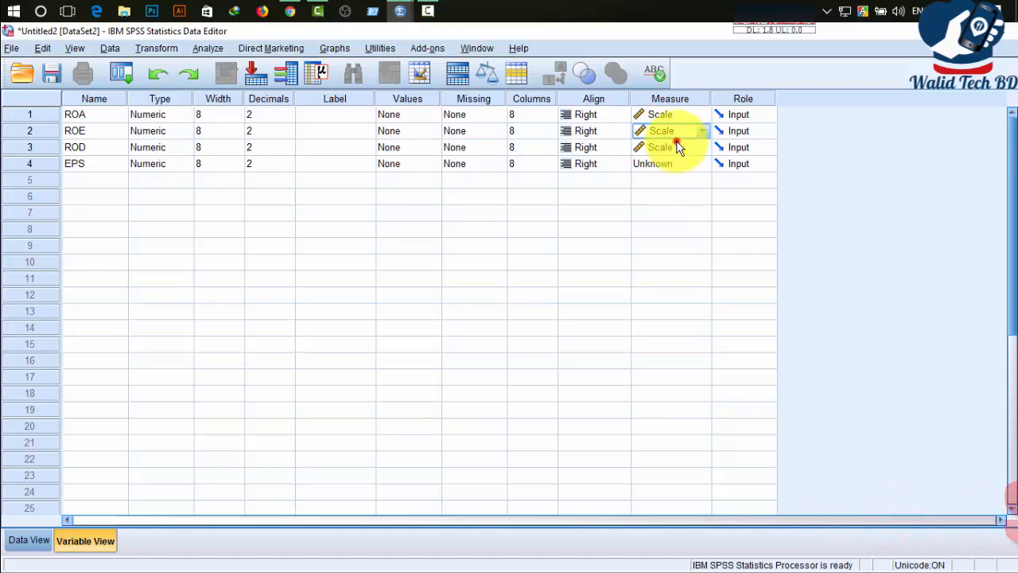
left_click(662, 165)
left_click(668, 181)
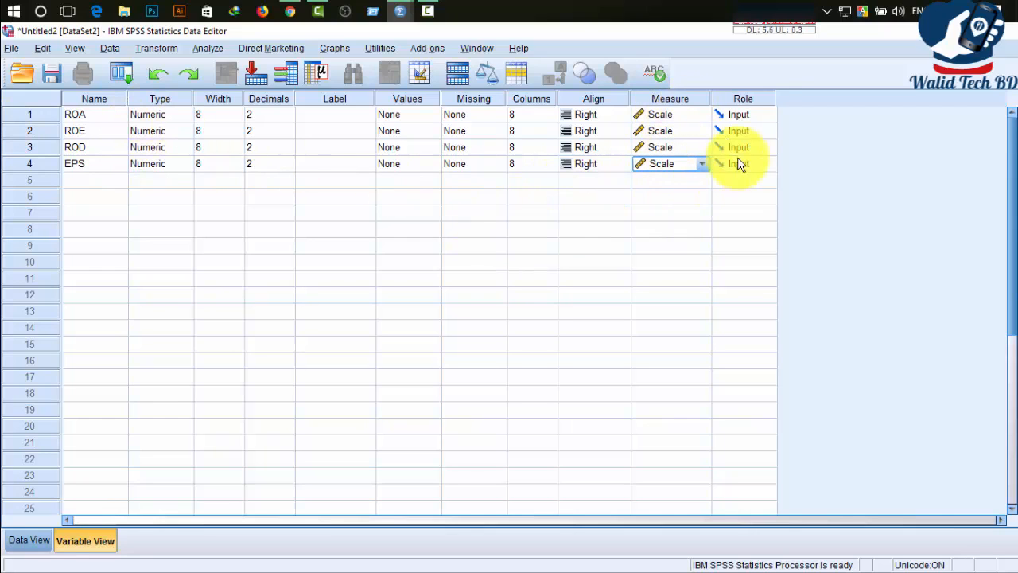
- Examine the Role setting of the ROA variable
left_click(746, 116)
left_click(747, 117)
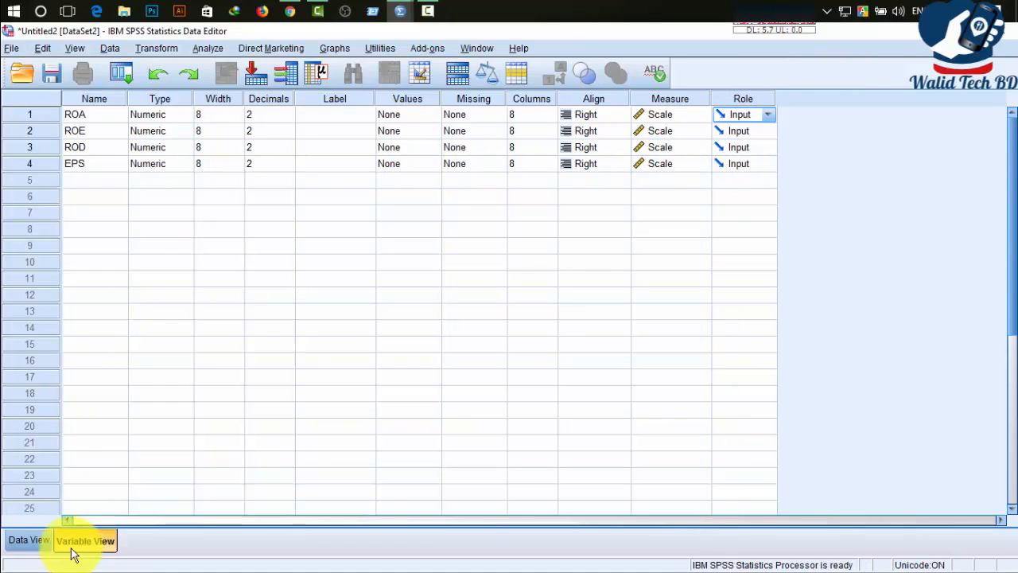
left_click(96, 547)
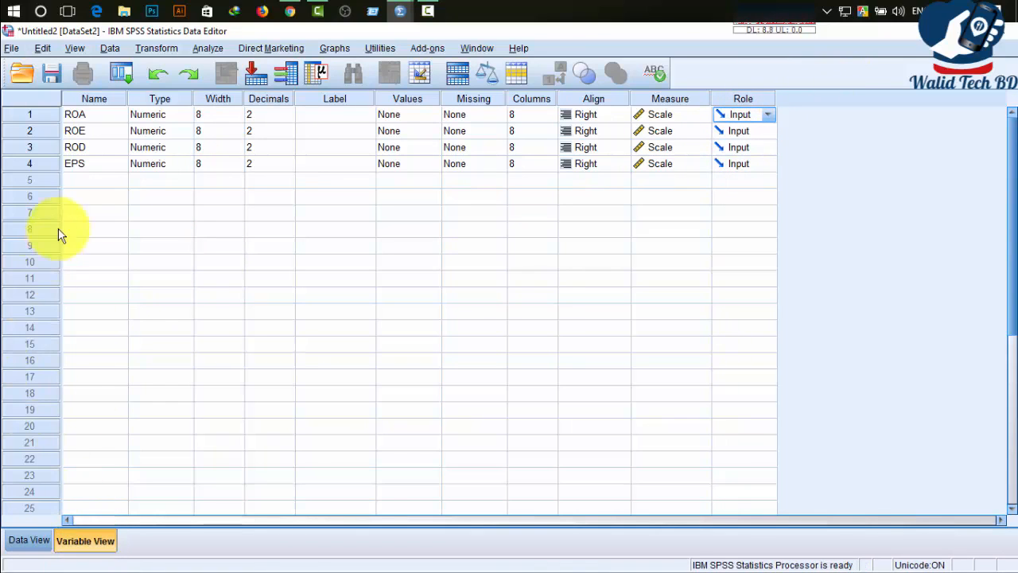
- Switch to the data sheet and enter 2 as the first case's ROA value
left_click(17, 546)
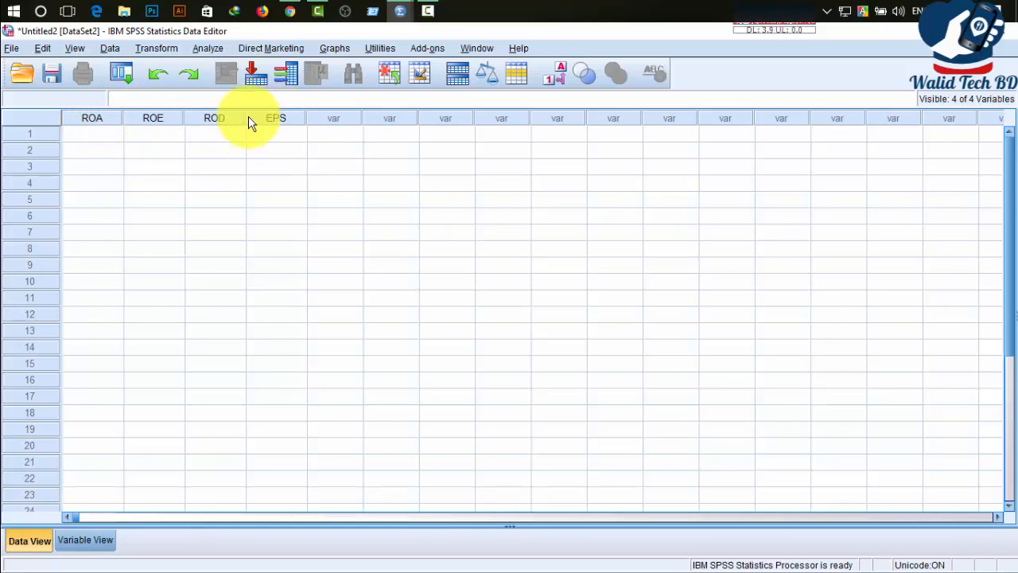
left_click(101, 135)
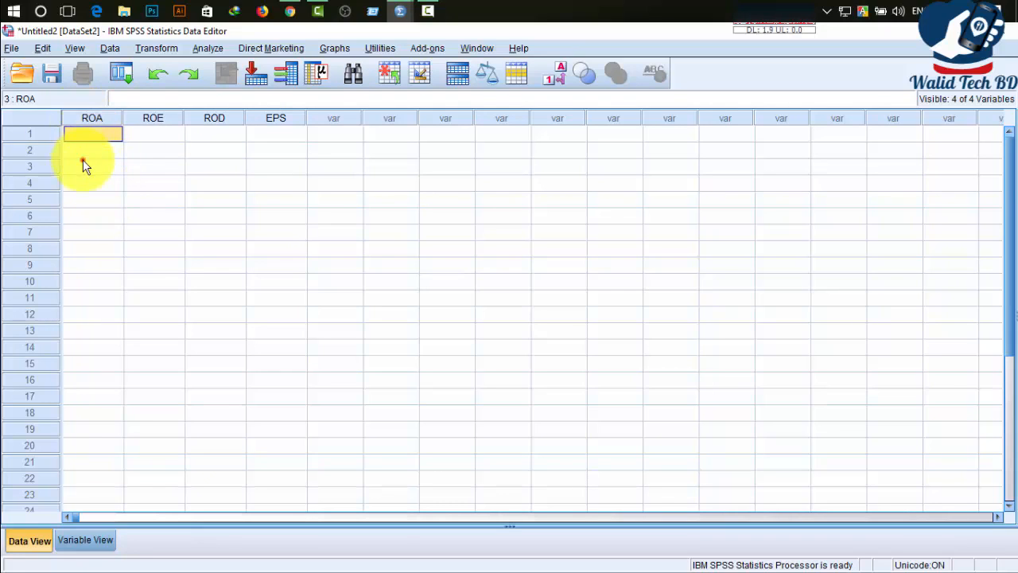
left_click(83, 163)
left_click(84, 135)
left_click(92, 142)
left_click(95, 138)
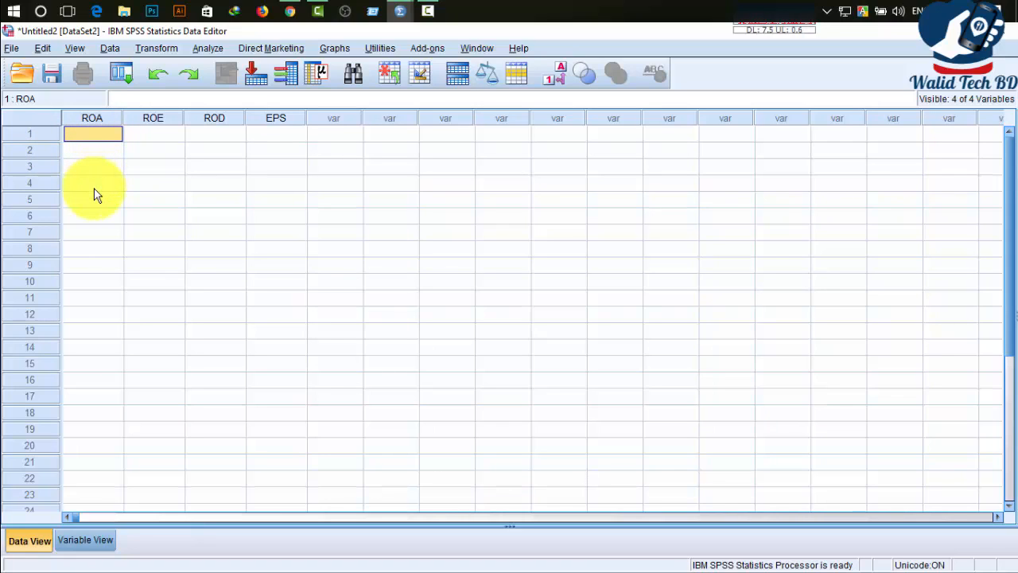
type("2")
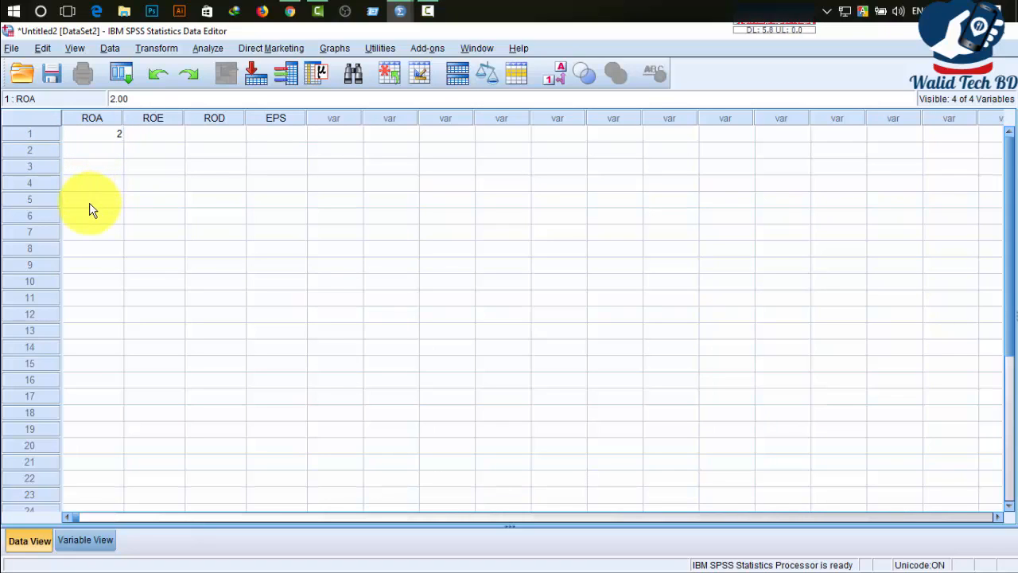
key("Return")
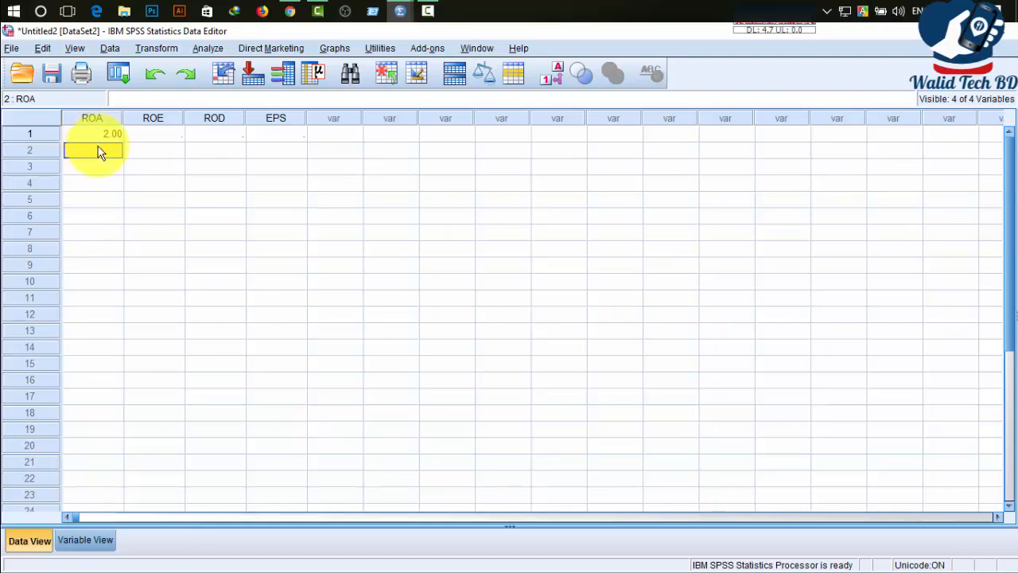
- Enter 3 for ROE and 3 for ROD in the first case
key("Right")
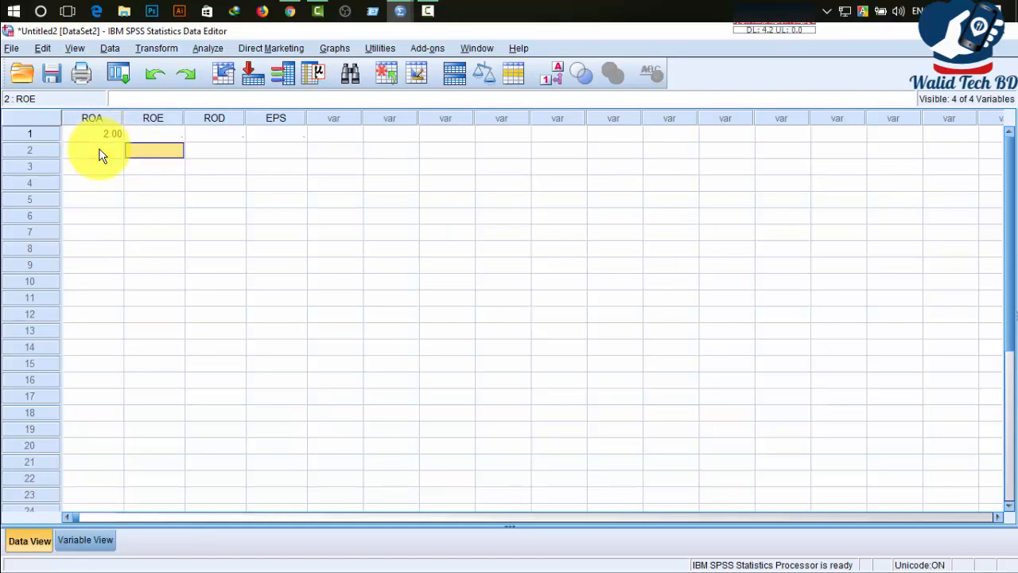
key("Up")
type("3")
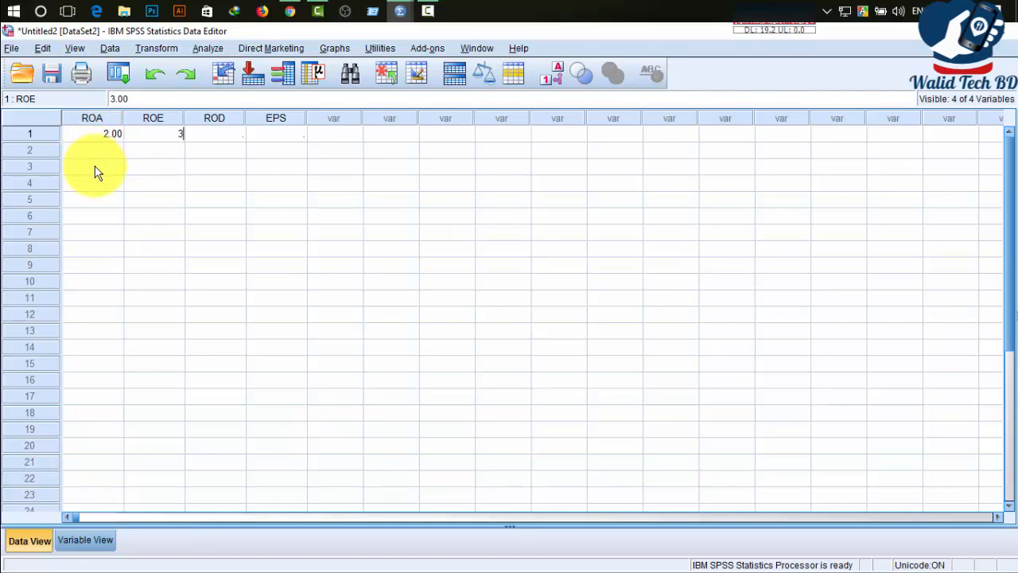
key("Tab")
type("3")
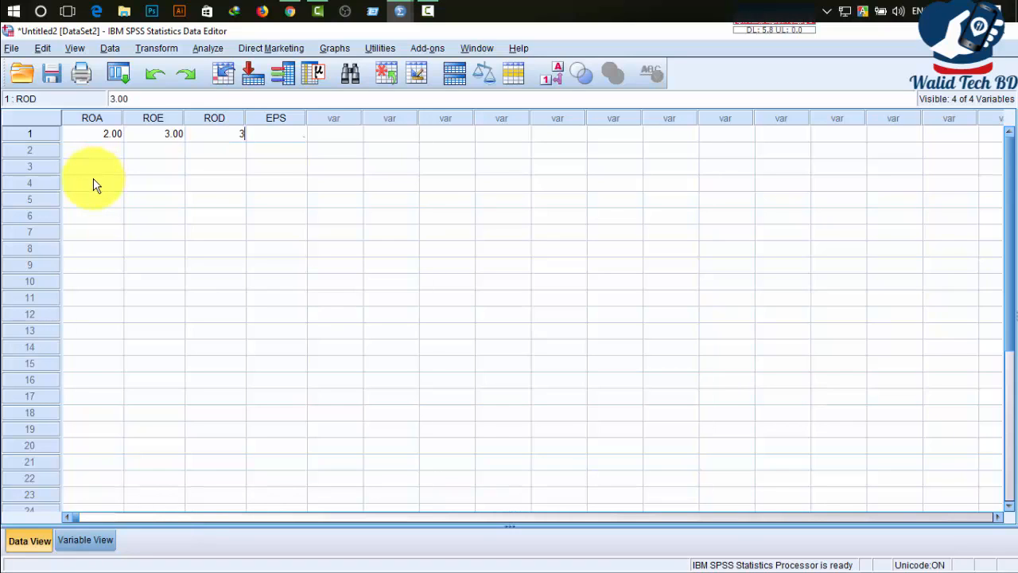
key("Tab")
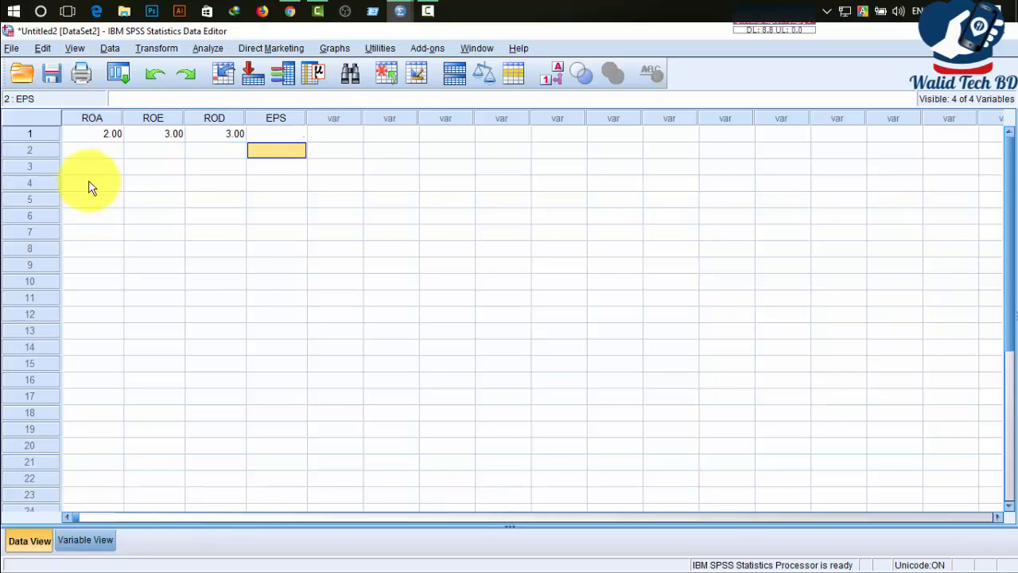
- Review the first case's cells from ROA across to the undefined variable columns after EPS
left_click(85, 133)
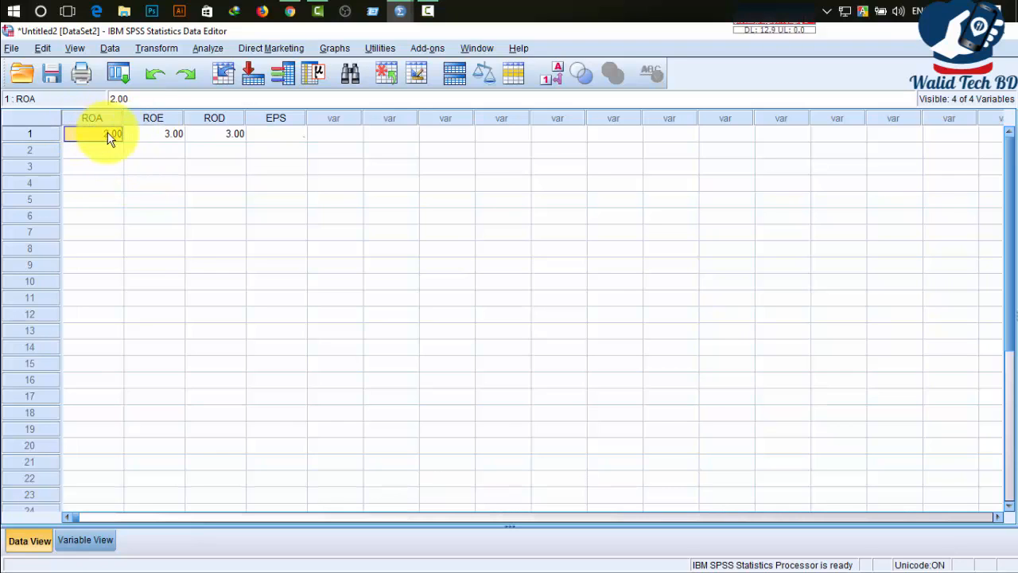
left_click(170, 135)
left_click(227, 134)
left_click(266, 133)
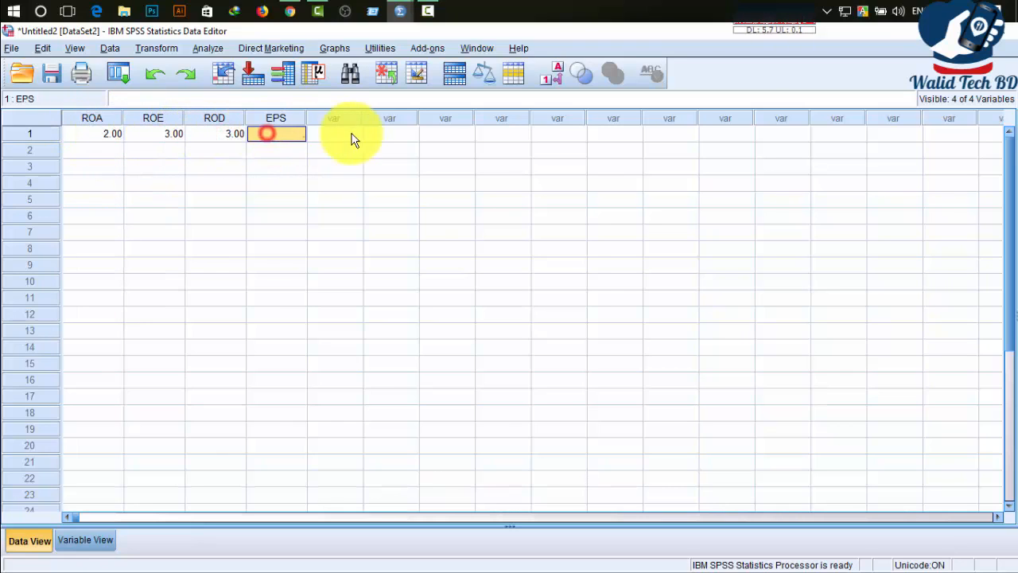
left_click(352, 133)
left_click(423, 132)
- Fill in the second case with 2 for ROA, 3 for ROE and 2 for ROD
left_click(72, 153)
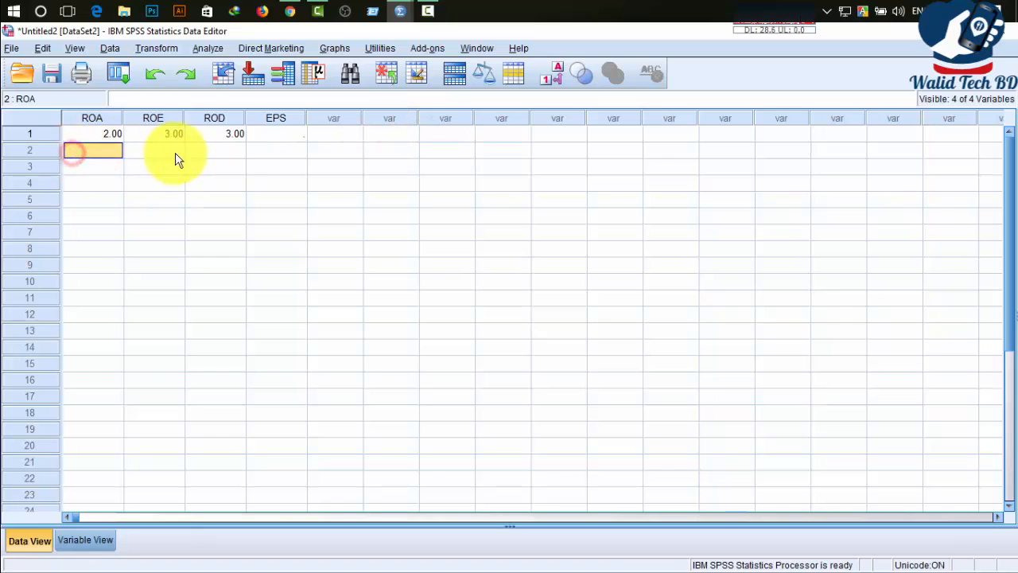
type("2")
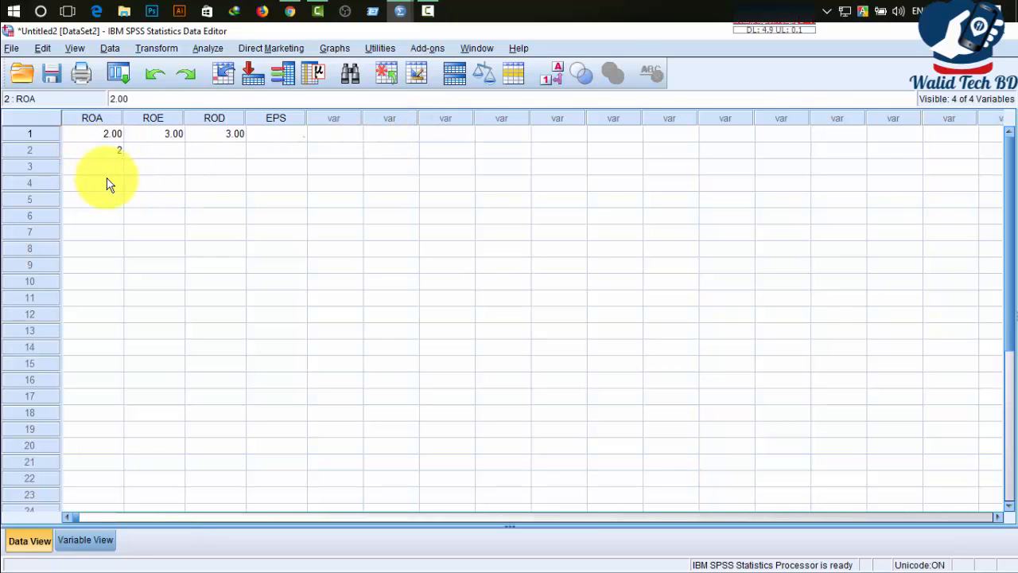
key("Return")
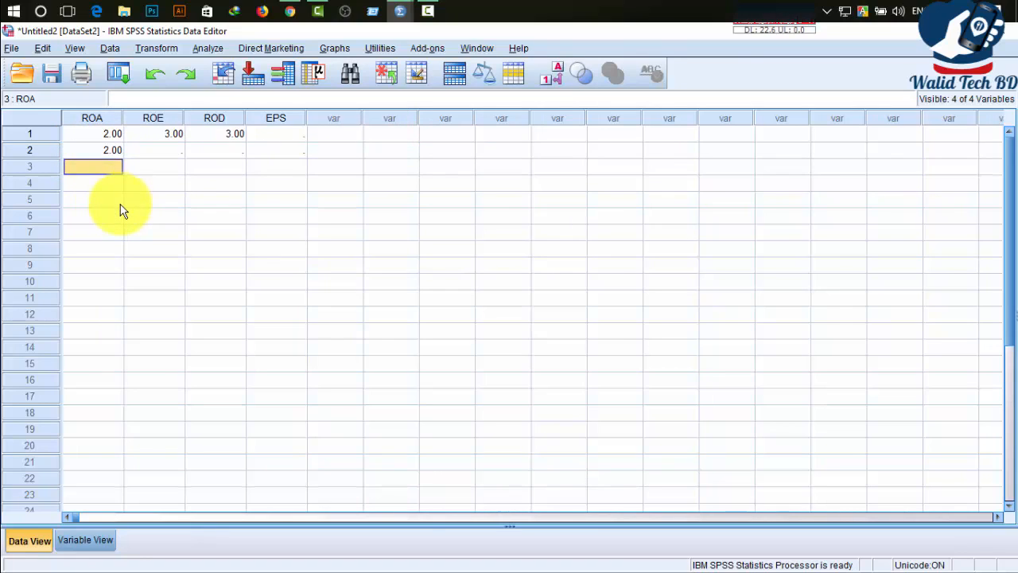
key("Right")
key("Up")
type("3")
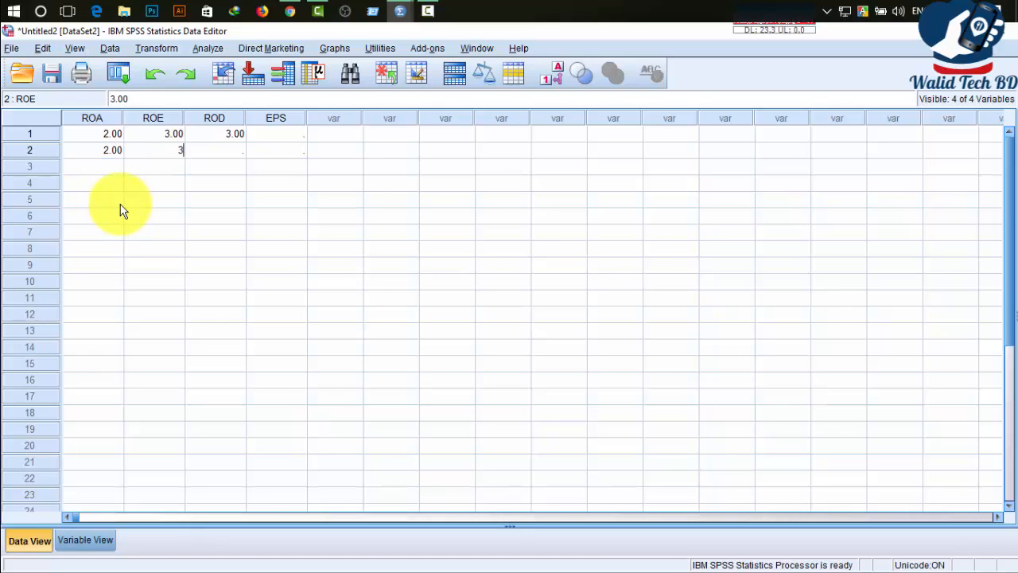
key("Tab")
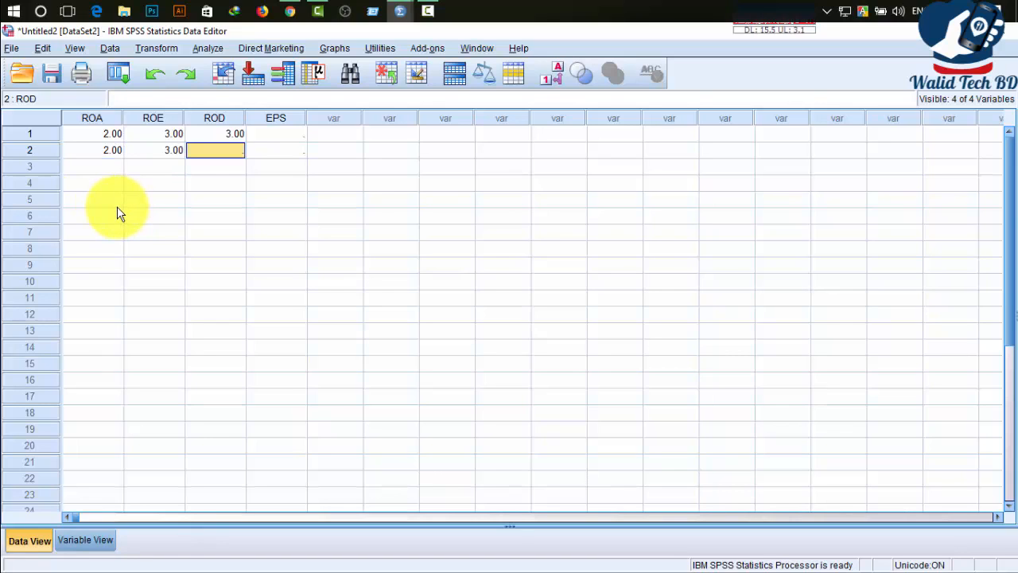
type("2")
key("Tab")
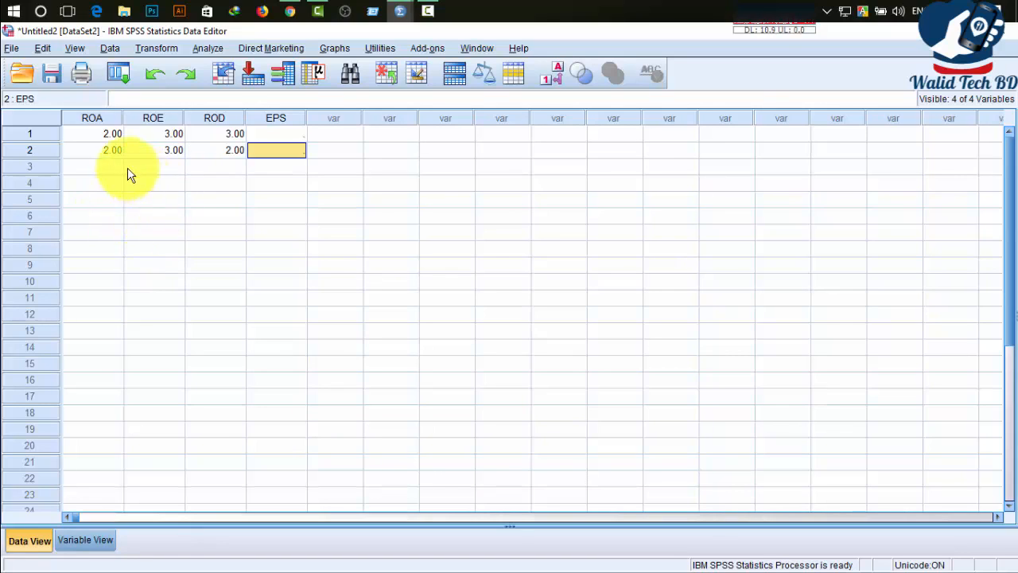
scroll(110, 236, "down", 3)
scroll(114, 298, "up", 3)
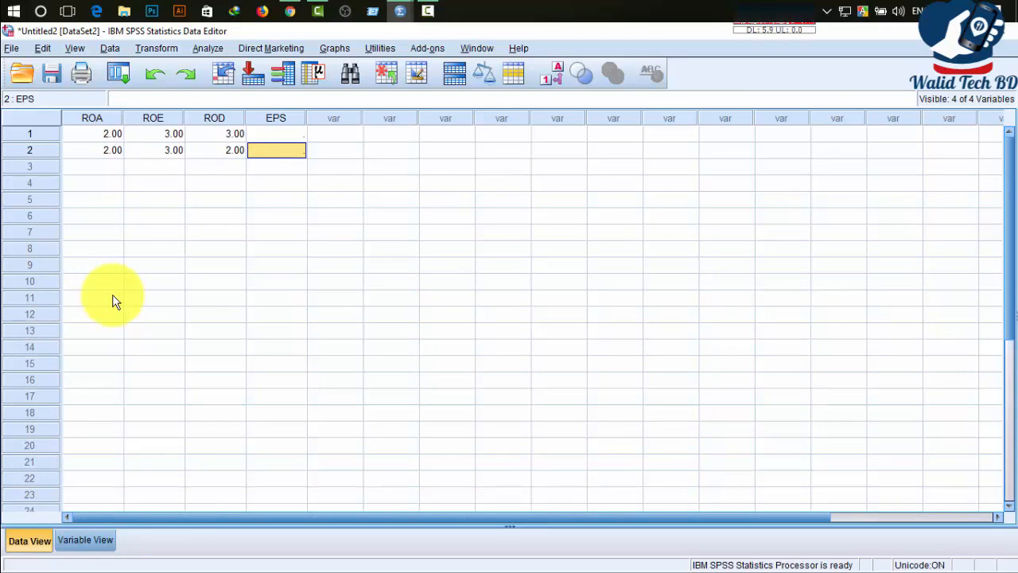
left_click(115, 164)
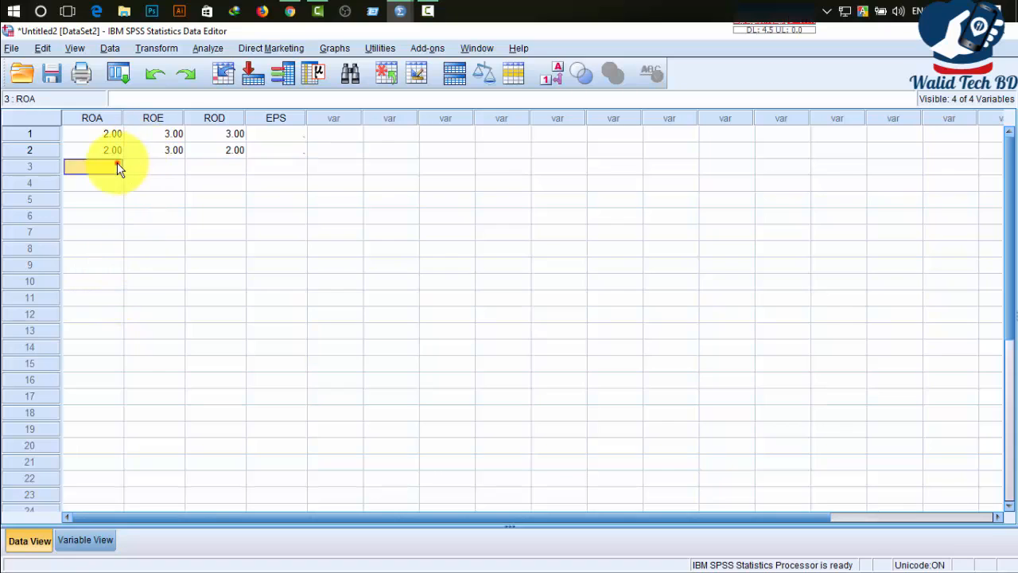
left_click(169, 164)
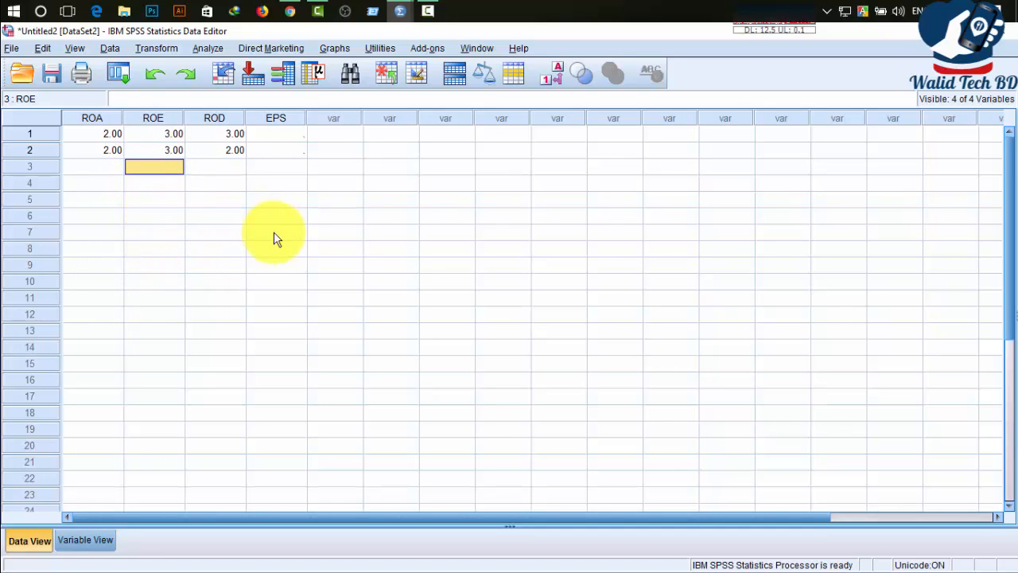
left_click(111, 183)
left_click(107, 168)
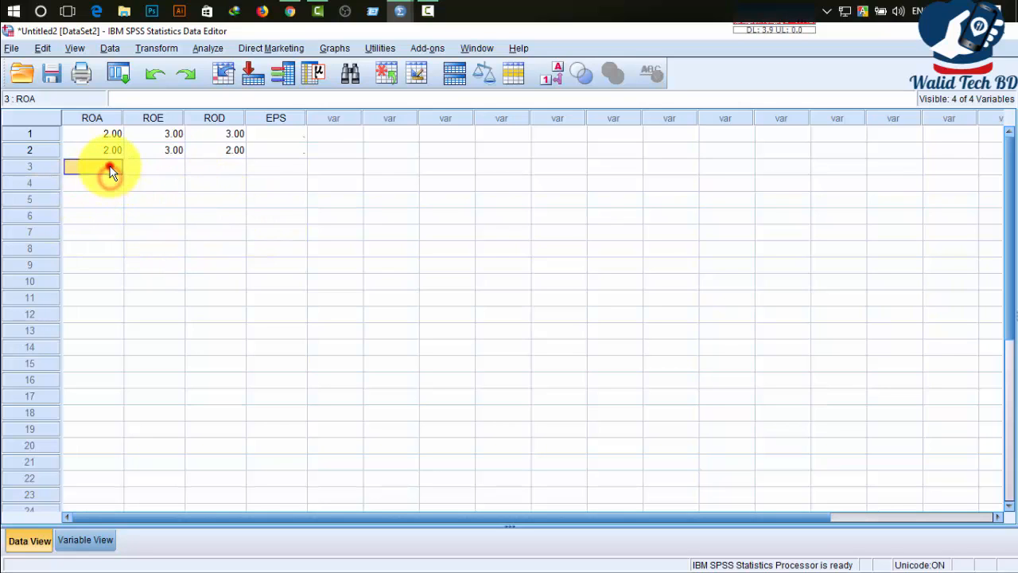
- Switch to the already filled DataSet1 file and examine how its cases are entered across the Q1 to Q15 variables, starting from the first case
mouse_move(404, 10)
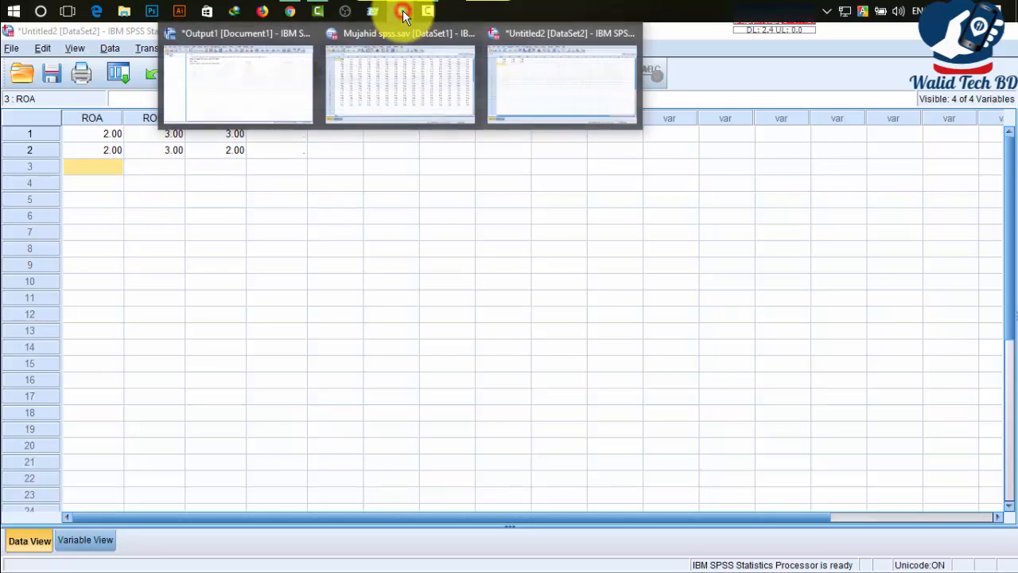
left_click(406, 76)
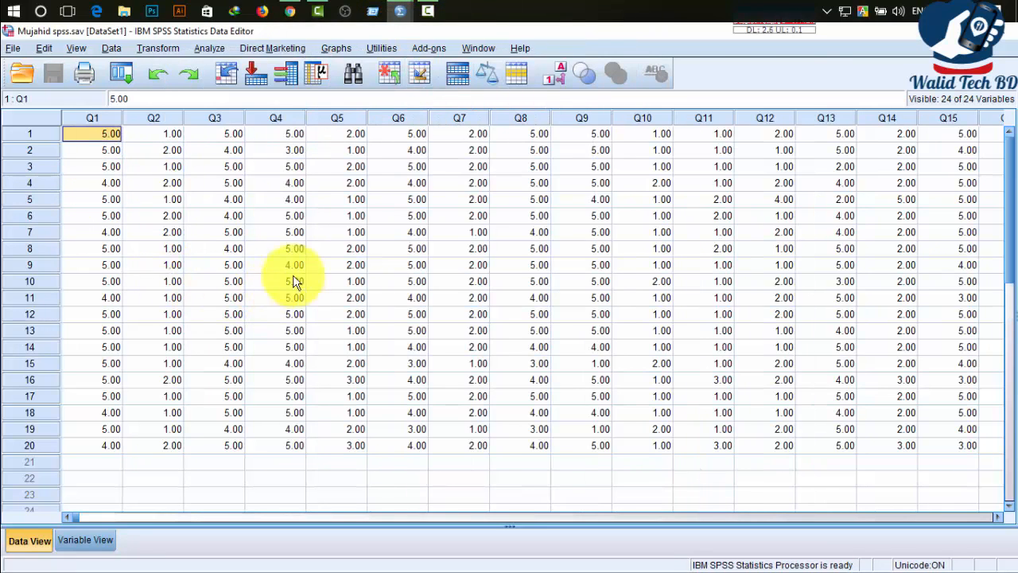
left_click(457, 216)
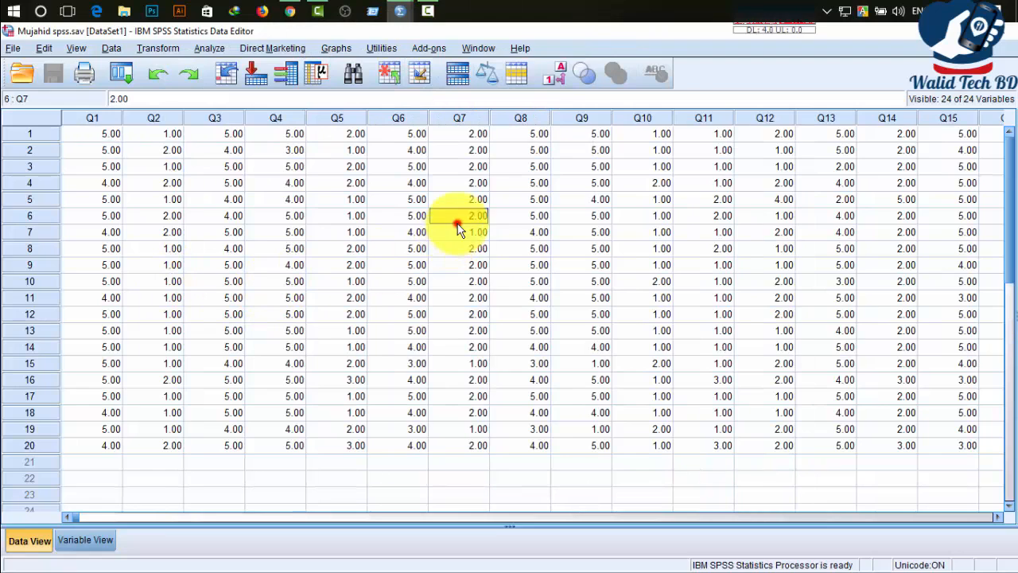
left_click(87, 133)
left_click(900, 150)
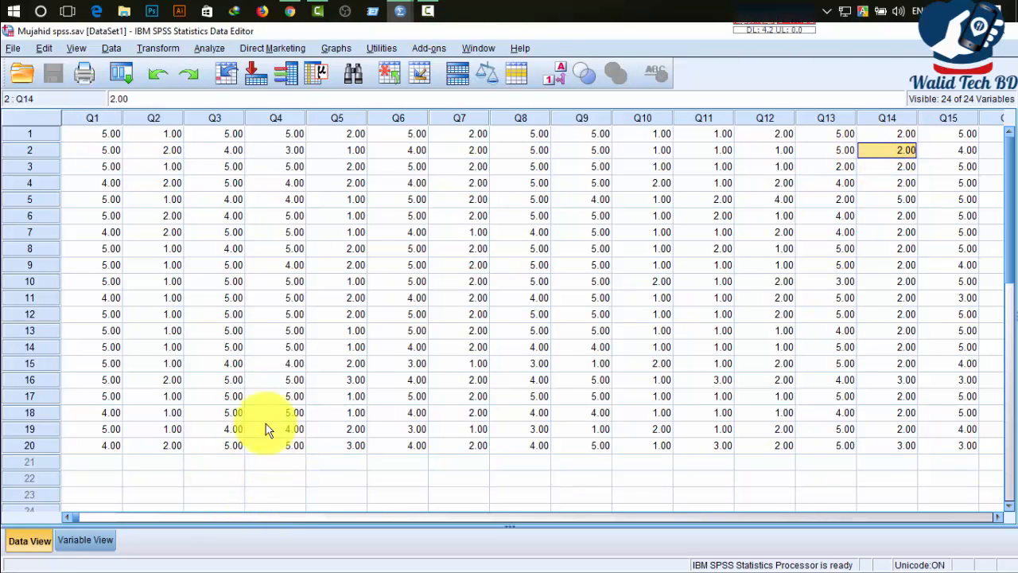
left_click(114, 426)
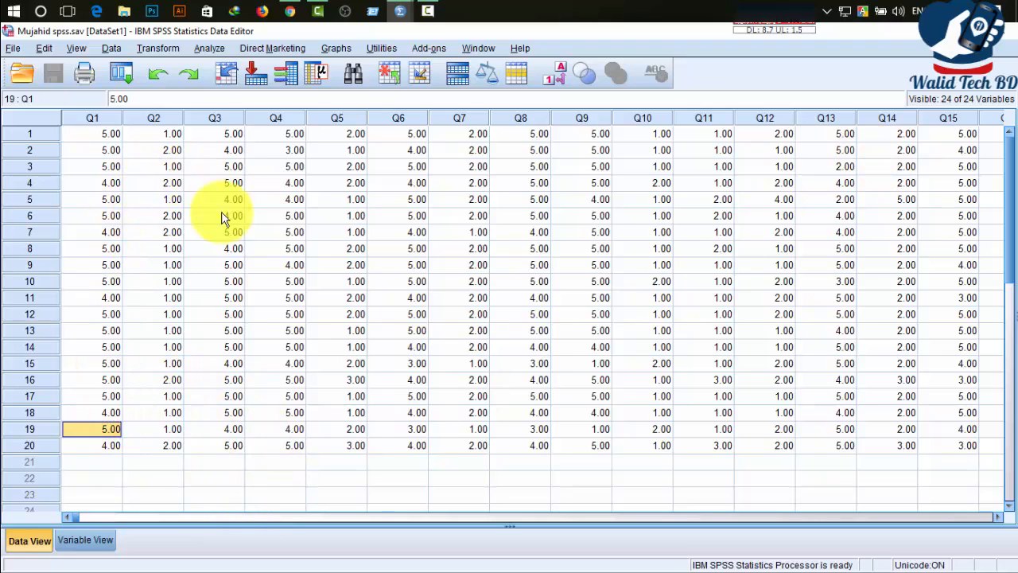
key("ctrl+Home")
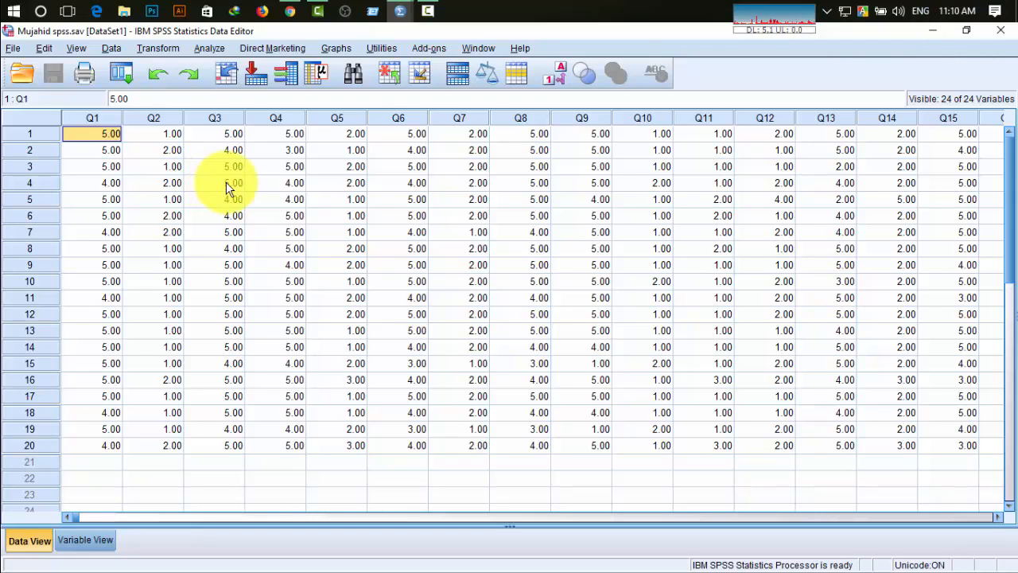
left_click(226, 185)
left_click(91, 137)
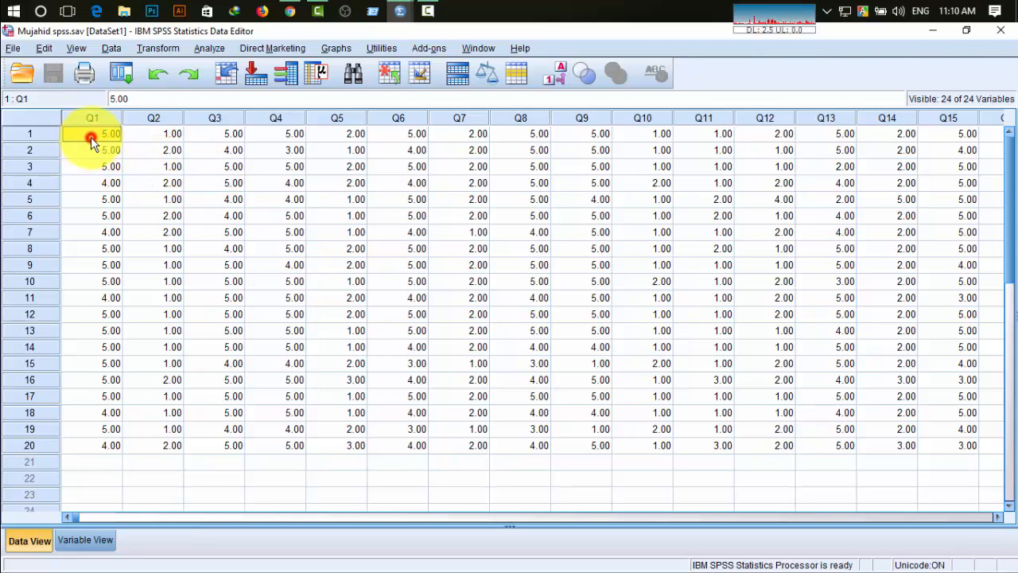
left_click(98, 151)
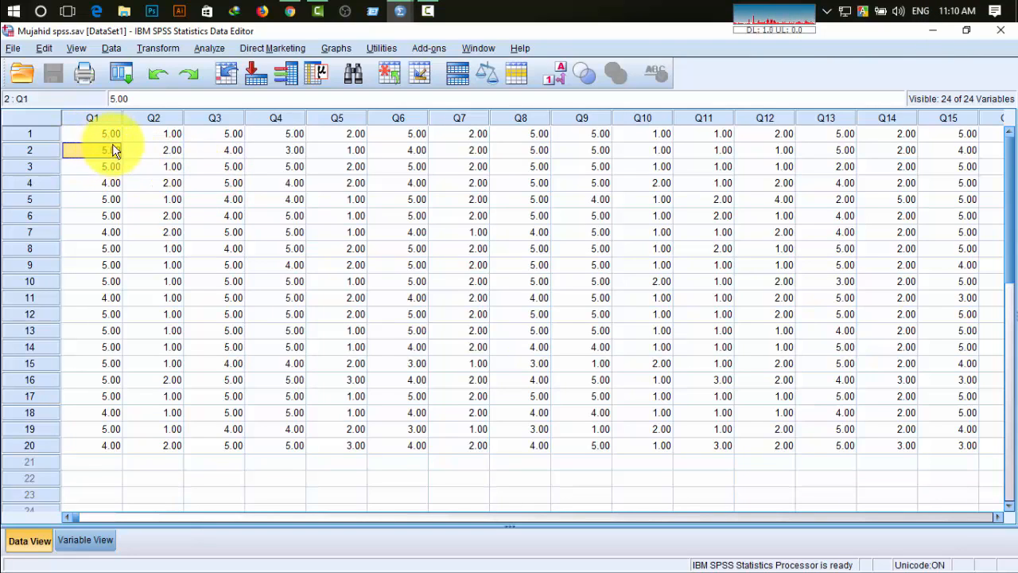
left_click(115, 136)
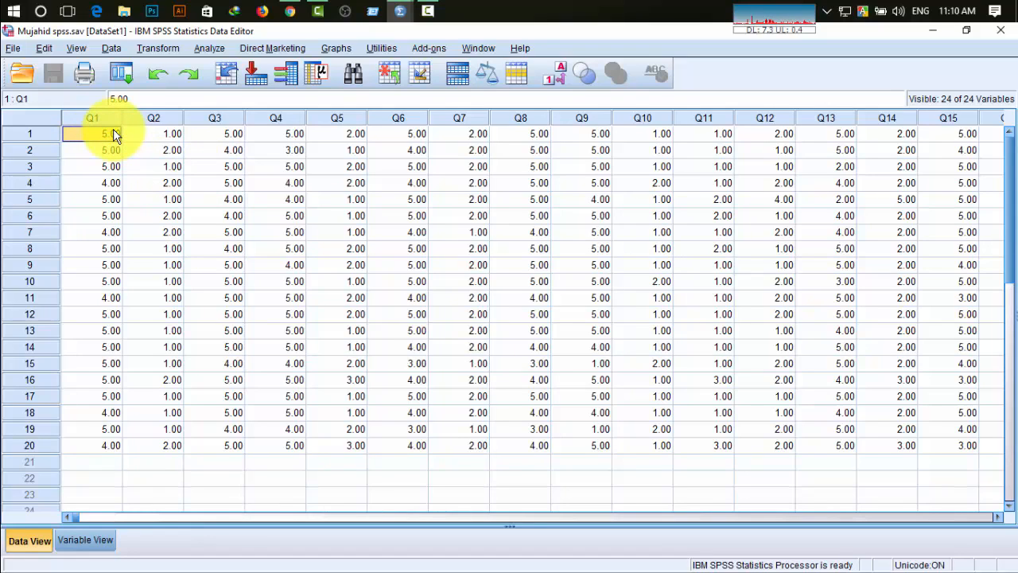